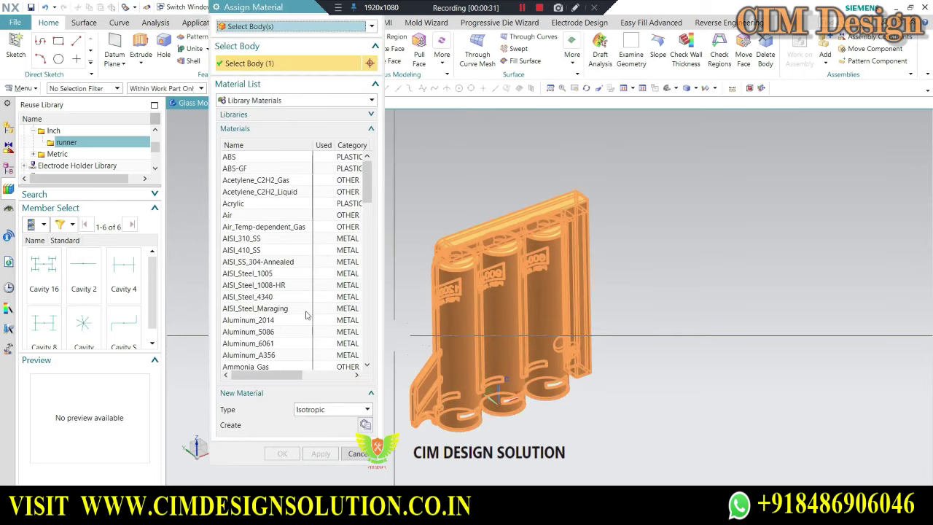
Assign Polycarbonate from the material library to the molded part.
{"action": "scroll", "coordinate": [310, 312], "scroll_direction": "down", "scroll_amount": 6}
{"action": "scroll", "coordinate": [314, 306], "scroll_direction": "down", "scroll_amount": 2}
{"action": "scroll", "coordinate": [315, 302], "scroll_direction": "down", "scroll_amount": 7}
{"action": "scroll", "coordinate": [316, 302], "scroll_direction": "down", "scroll_amount": 2}
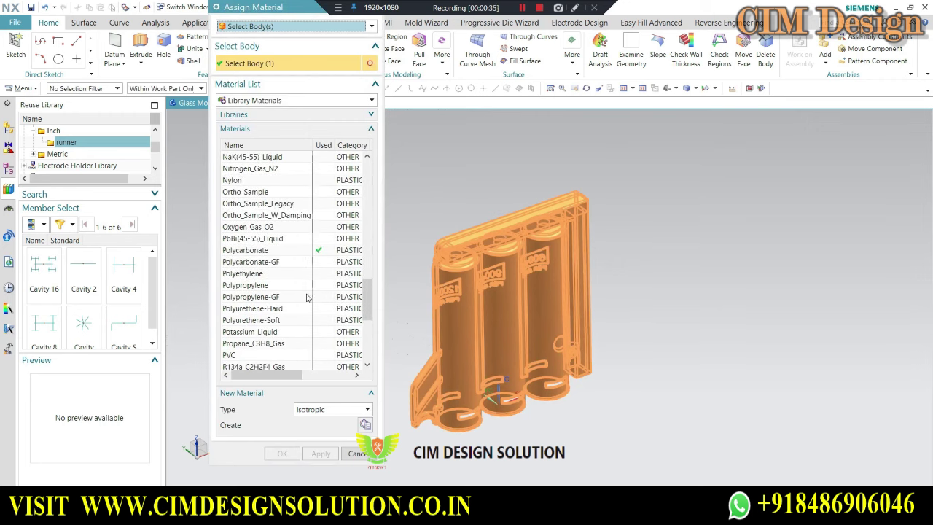
{"action": "left_click", "coordinate": [267, 251]}
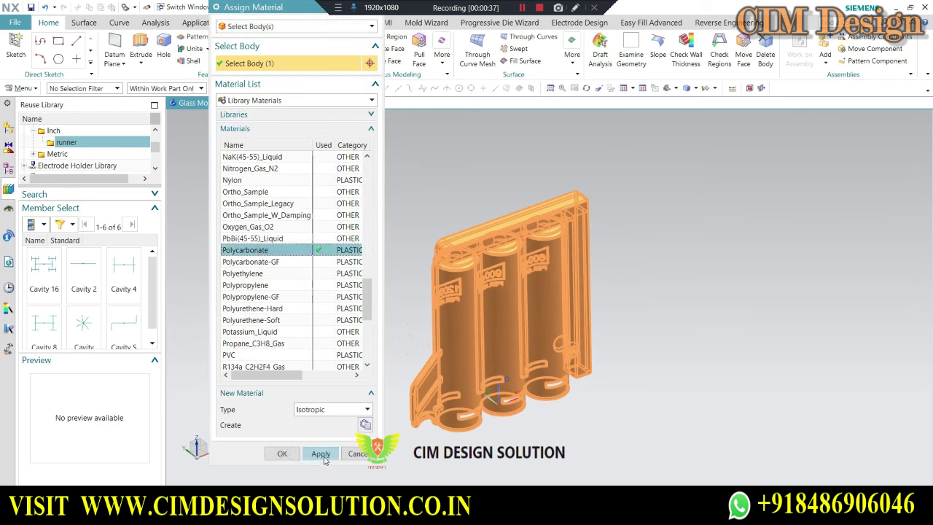
{"action": "left_click", "coordinate": [321, 453]}
{"action": "left_click", "coordinate": [357, 453]}
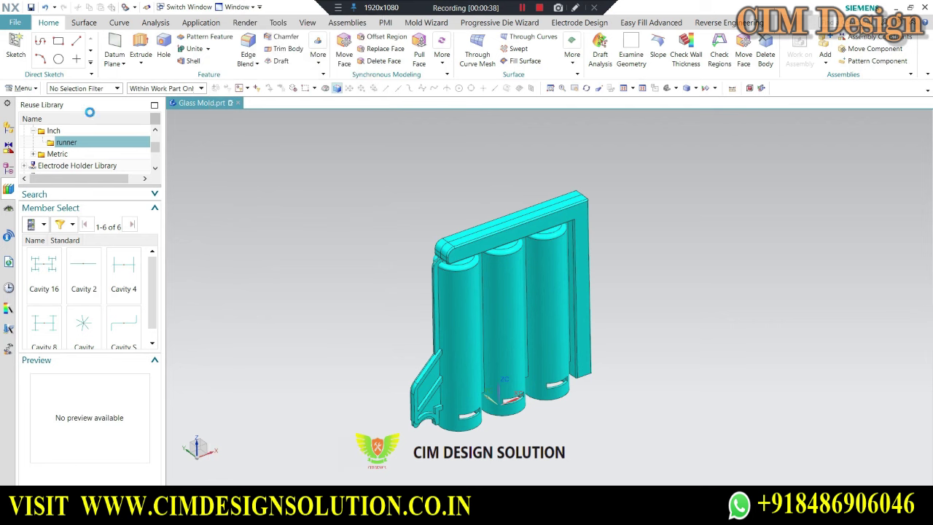
Measure the Glass Mold body's mass: 0.096505 kg (80420.8790 mm³).
{"action": "left_click", "coordinate": [23, 88]}
{"action": "mouse_move", "coordinate": [30, 210]}
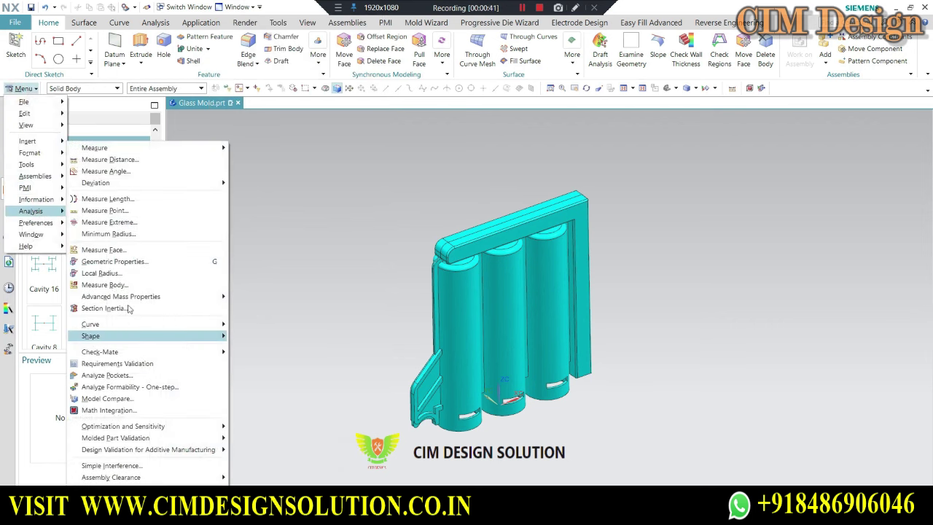
{"action": "left_click", "coordinate": [117, 285]}
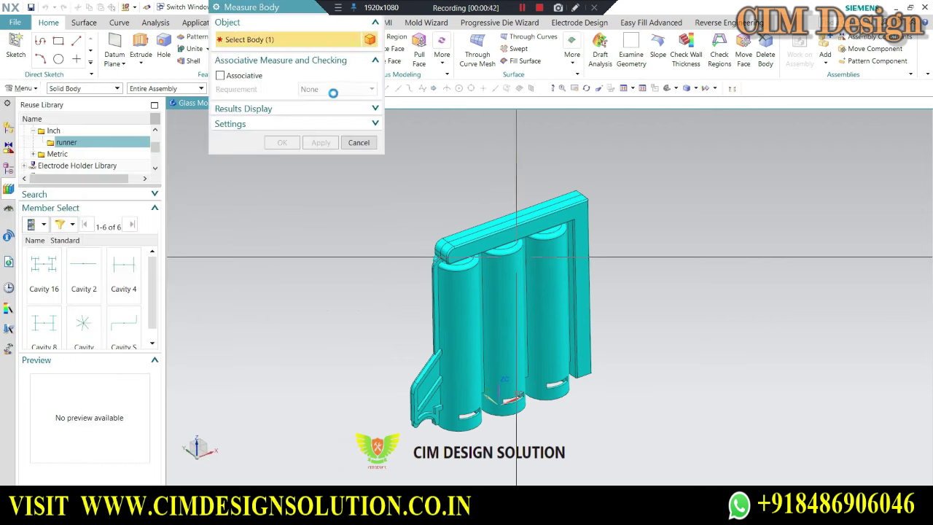
{"action": "left_click", "coordinate": [575, 255]}
{"action": "left_click", "coordinate": [593, 289]}
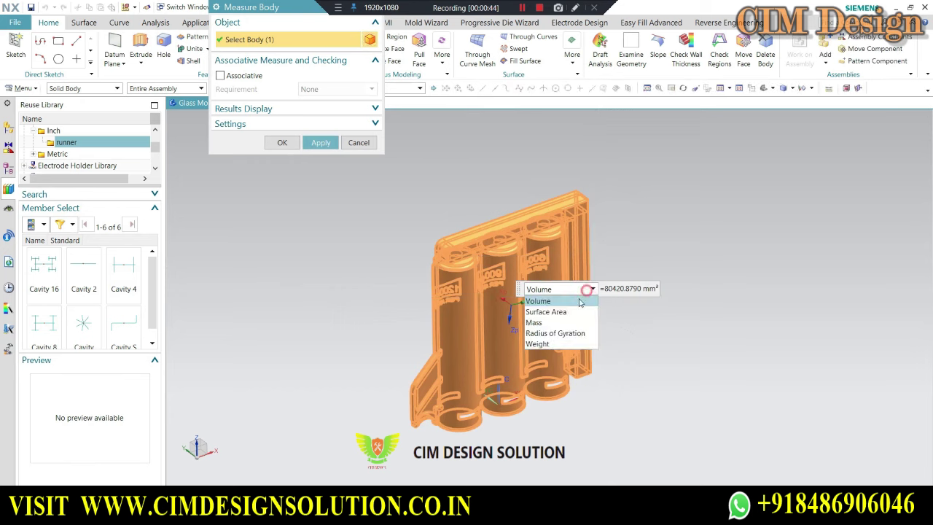
{"action": "left_click", "coordinate": [543, 321]}
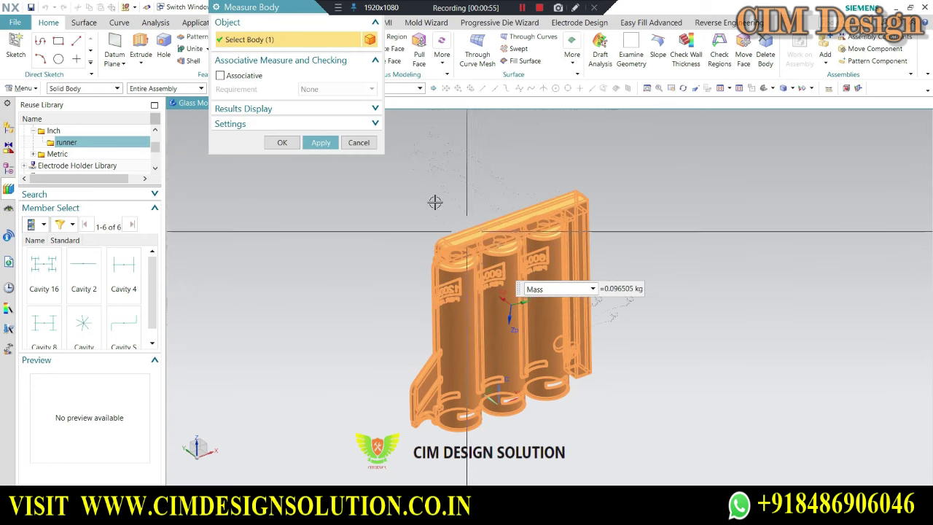
{"action": "left_click", "coordinate": [358, 142]}
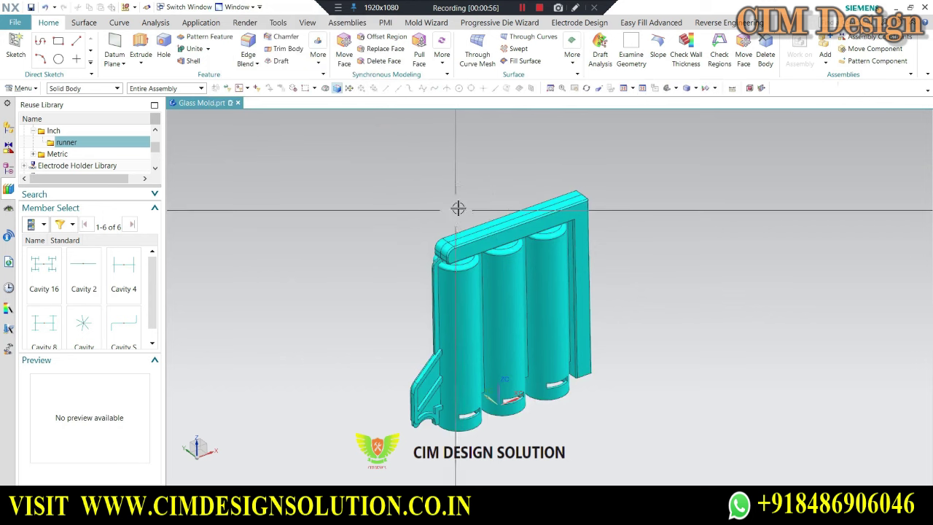
{"action": "mouse_move", "coordinate": [459, 206]}
{"action": "middle_mouse_down"}
{"action": "mouse_move", "coordinate": [466, 196]}
{"action": "mouse_move", "coordinate": [479, 211]}
{"action": "middle_mouse_up"}
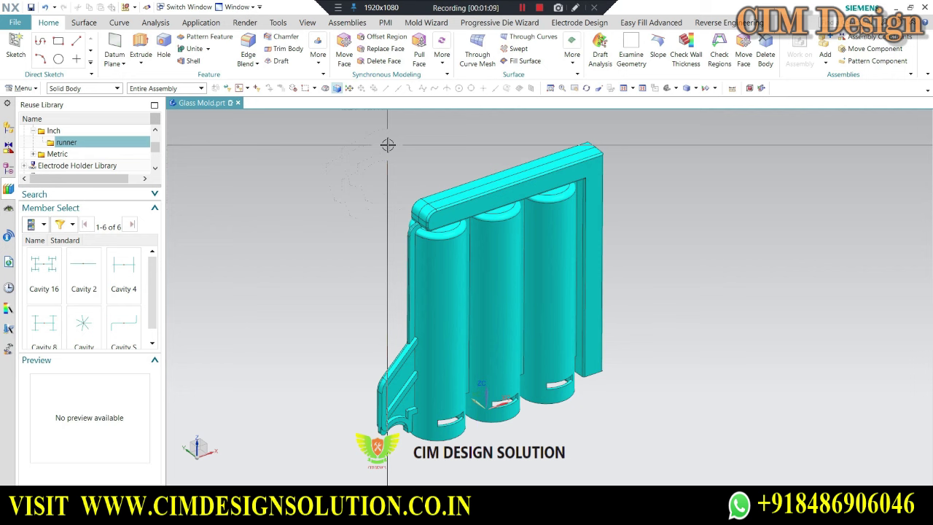
{"action": "left_click", "coordinate": [470, 284]}
{"action": "key", "text": "Escape"}
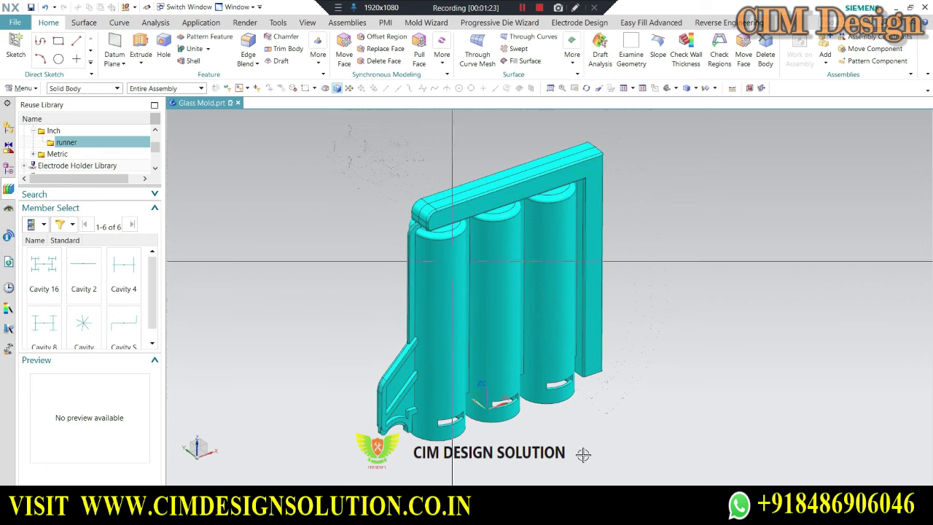
Bring up the AutoCAD sheet and zoom over the Cooling Time panel giving 11.82 sec.
{"action": "left_click", "coordinate": [554, 455]}
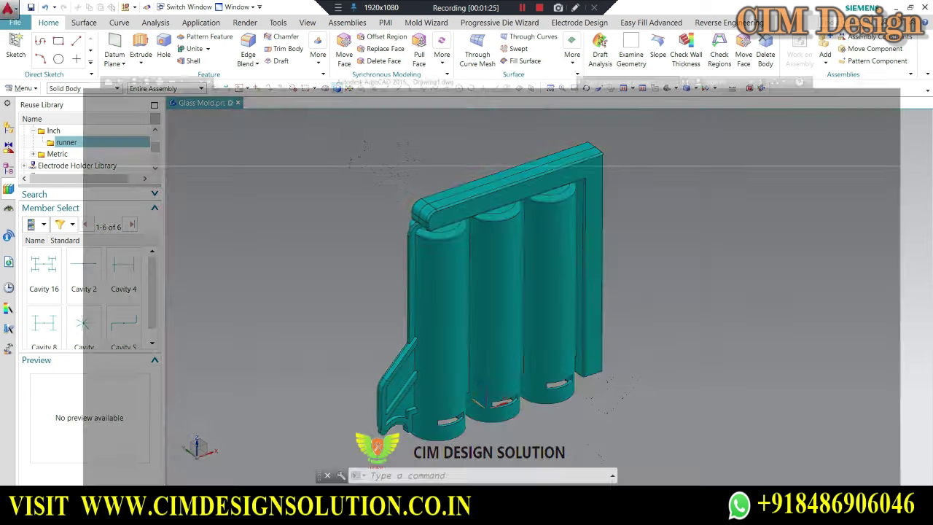
{"action": "scroll", "coordinate": [229, 160], "scroll_direction": "up", "scroll_amount": 2}
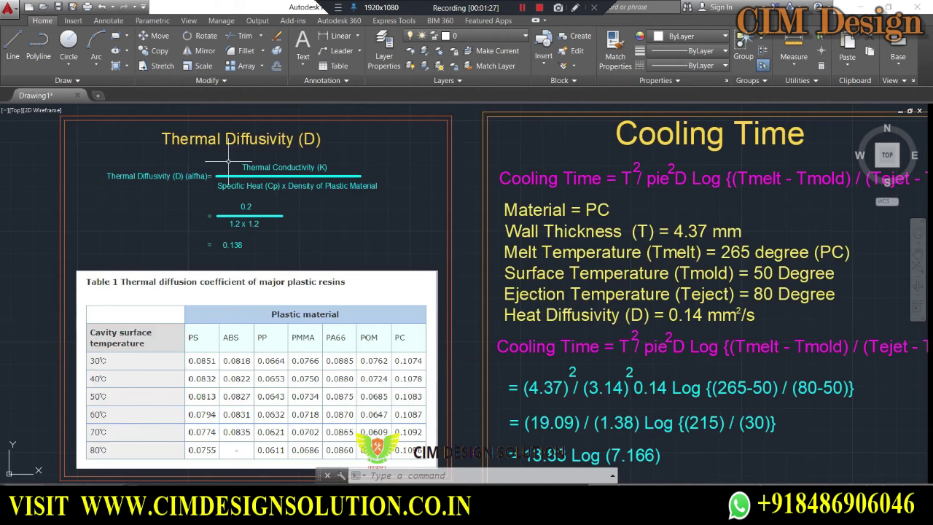
{"action": "scroll", "coordinate": [424, 167], "scroll_direction": "down", "scroll_amount": 2}
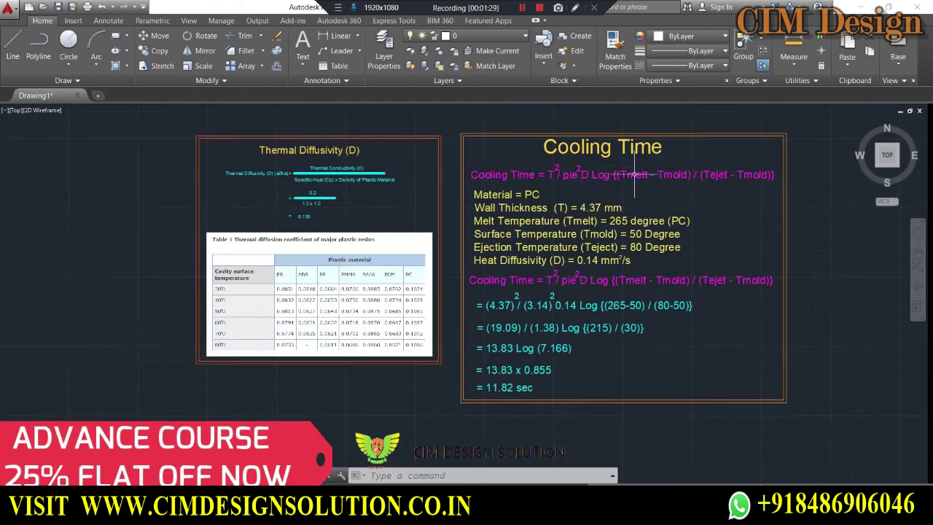
{"action": "scroll", "coordinate": [634, 175], "scroll_direction": "up", "scroll_amount": 2}
{"action": "scroll", "coordinate": [631, 178], "scroll_direction": "up", "scroll_amount": 1}
{"action": "scroll", "coordinate": [627, 186], "scroll_direction": "down", "scroll_amount": 3}
{"action": "scroll", "coordinate": [591, 186], "scroll_direction": "up", "scroll_amount": 3}
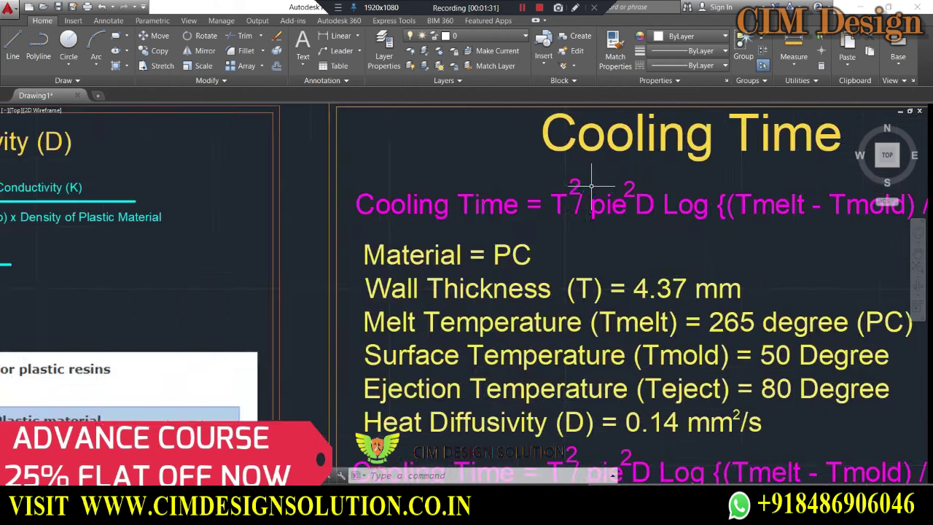
{"action": "scroll", "coordinate": [591, 186], "scroll_direction": "down", "scroll_amount": 2}
{"action": "scroll", "coordinate": [583, 196], "scroll_direction": "down", "scroll_amount": 2}
{"action": "scroll", "coordinate": [576, 208], "scroll_direction": "up", "scroll_amount": 2}
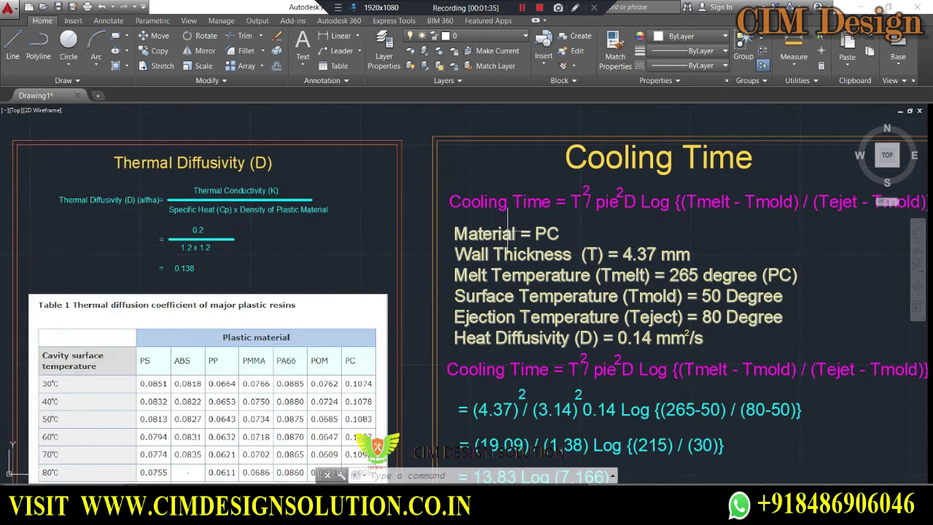
Zoom over the Thermal Diffusivity panel showing 0.138, then go to the browser.
{"action": "scroll", "coordinate": [507, 234], "scroll_direction": "up", "scroll_amount": 2}
{"action": "scroll", "coordinate": [506, 233], "scroll_direction": "down", "scroll_amount": 2}
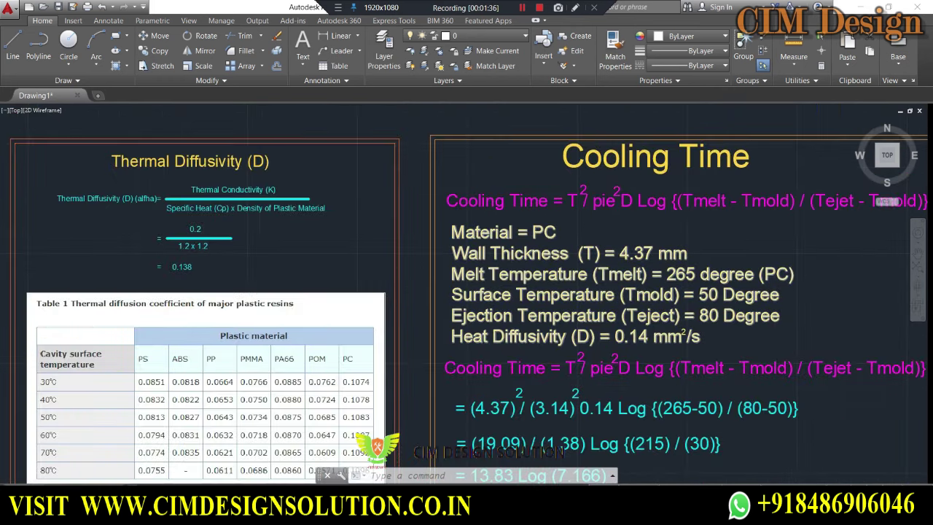
{"action": "scroll", "coordinate": [492, 339], "scroll_direction": "up", "scroll_amount": 2}
{"action": "scroll", "coordinate": [492, 342], "scroll_direction": "down", "scroll_amount": 2}
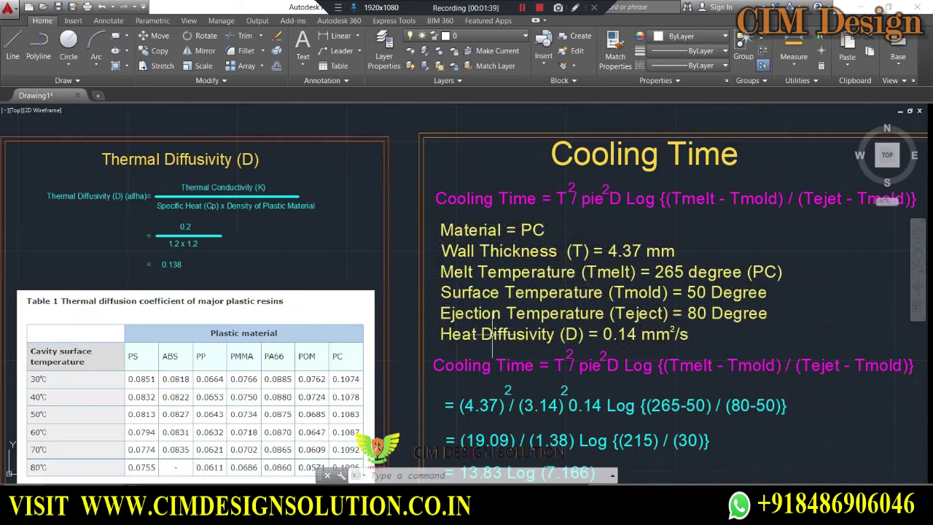
{"action": "scroll", "coordinate": [492, 333], "scroll_direction": "up", "scroll_amount": 2}
{"action": "scroll", "coordinate": [561, 321], "scroll_direction": "down", "scroll_amount": 2}
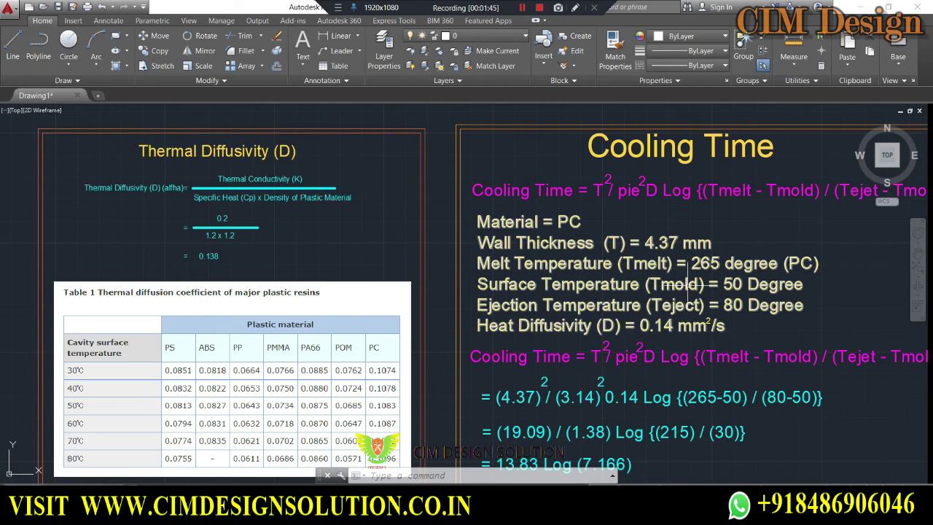
{"action": "scroll", "coordinate": [645, 324], "scroll_direction": "down", "scroll_amount": 2}
{"action": "scroll", "coordinate": [379, 211], "scroll_direction": "up", "scroll_amount": 4}
{"action": "scroll", "coordinate": [379, 211], "scroll_direction": "up", "scroll_amount": 2}
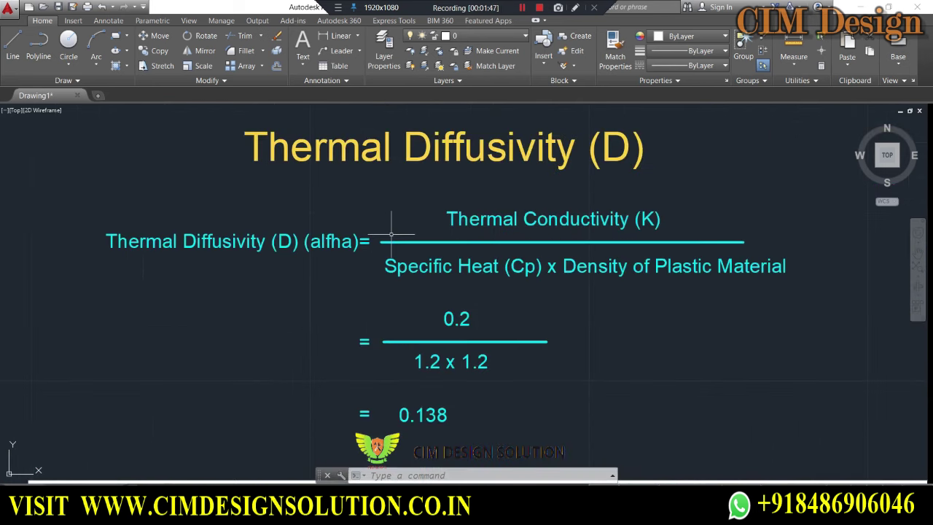
{"action": "scroll", "coordinate": [389, 235], "scroll_direction": "down", "scroll_amount": 2}
{"action": "scroll", "coordinate": [368, 181], "scroll_direction": "up", "scroll_amount": 2}
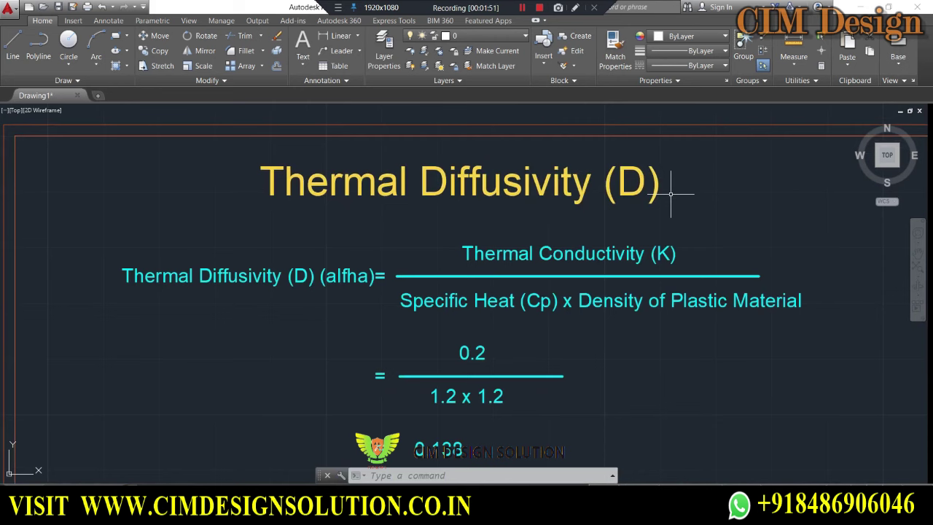
{"action": "scroll", "coordinate": [317, 297], "scroll_direction": "down", "scroll_amount": 2}
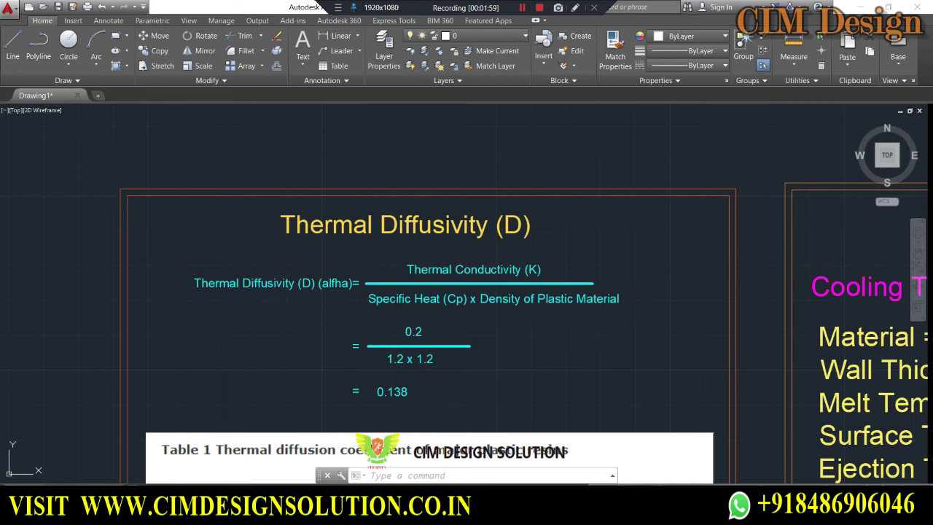
{"action": "key", "text": "alt+Tab"}
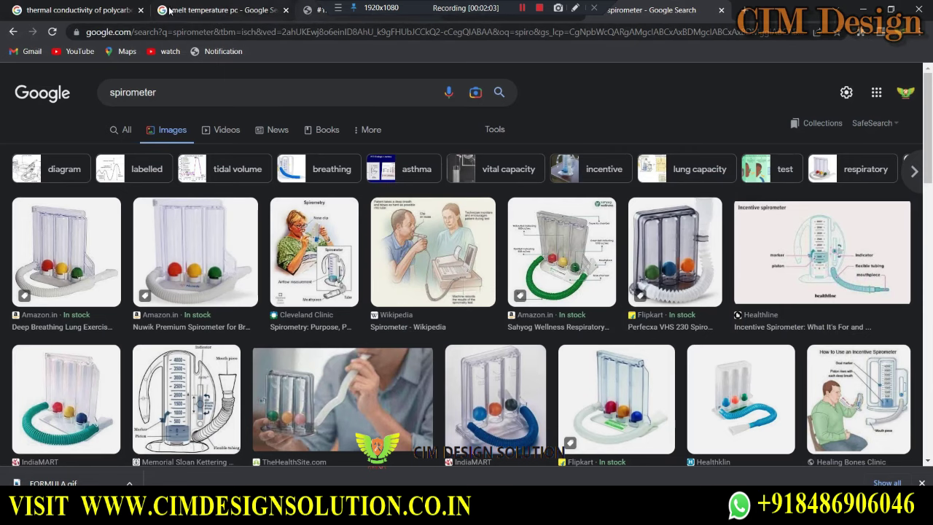
Show Google results for 'thermal conductivity of polycarbonate', listing diffusivity 0.144 mm²/s.
{"action": "left_click", "coordinate": [105, 10]}
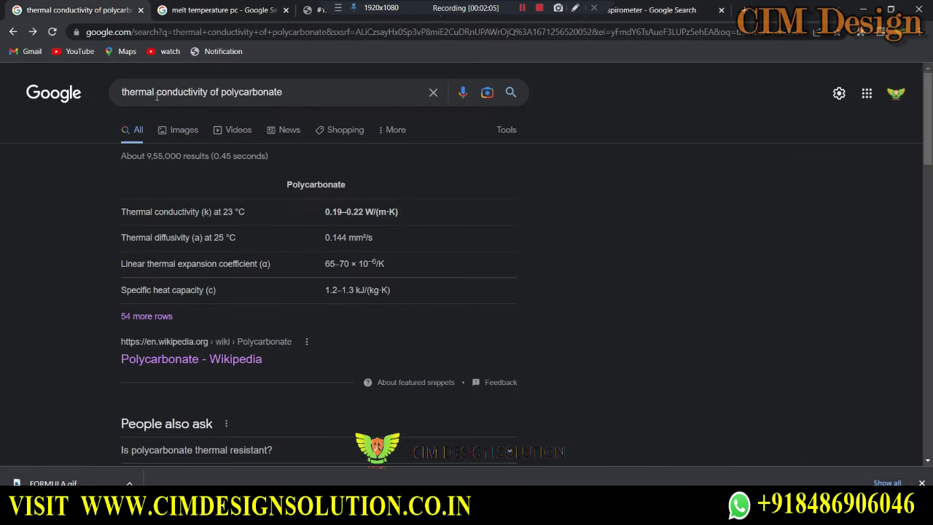
{"action": "left_click", "coordinate": [291, 94]}
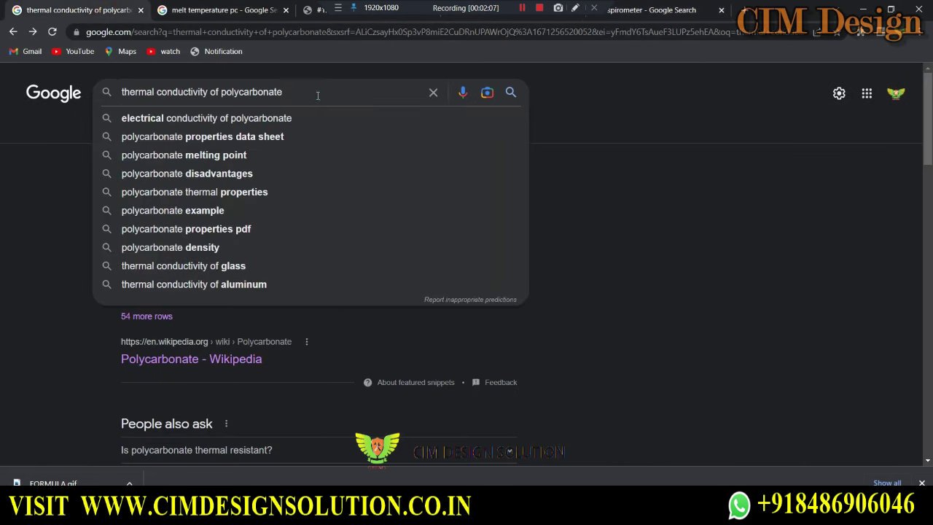
{"action": "left_click", "coordinate": [596, 109]}
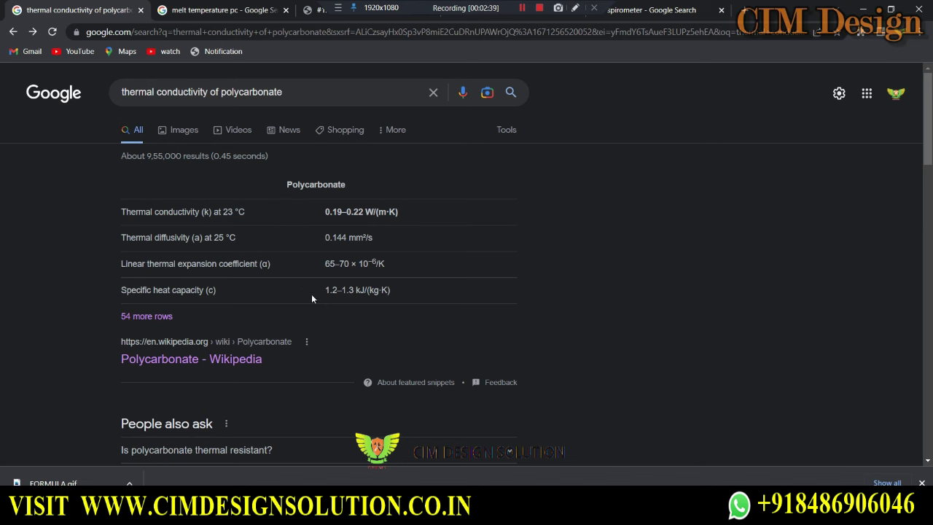
{"action": "left_click", "coordinate": [310, 13]}
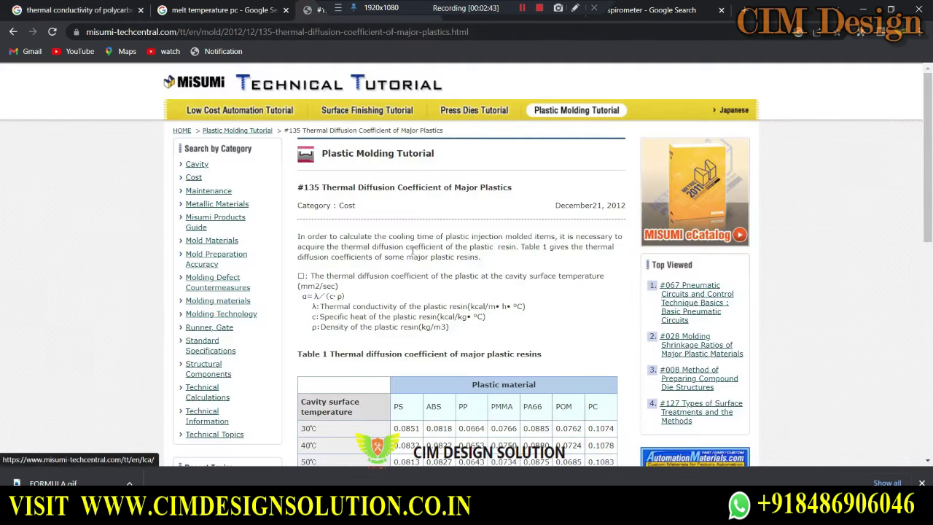
{"action": "scroll", "coordinate": [389, 274], "scroll_direction": "down", "scroll_amount": 3}
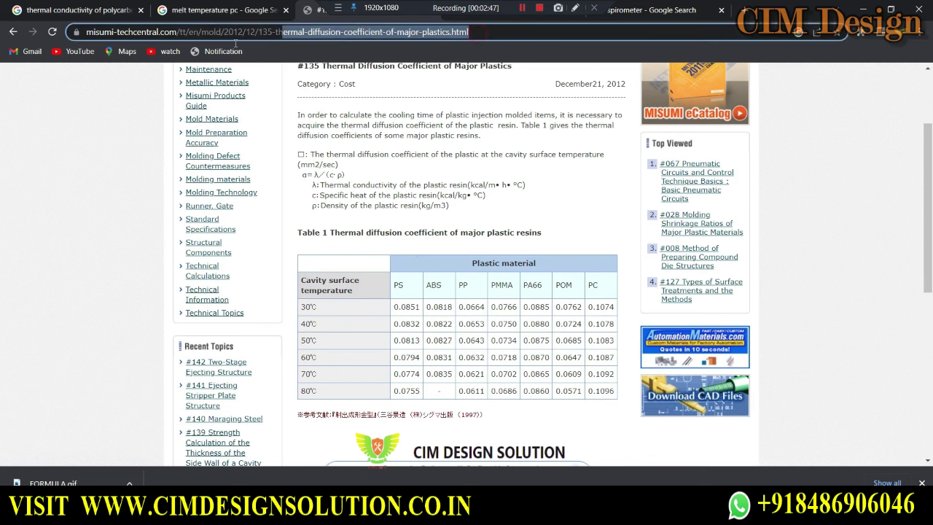
{"action": "left_click_drag", "start_coordinate": [478, 33], "coordinate": [85, 33]}
{"action": "left_click", "coordinate": [65, 215]}
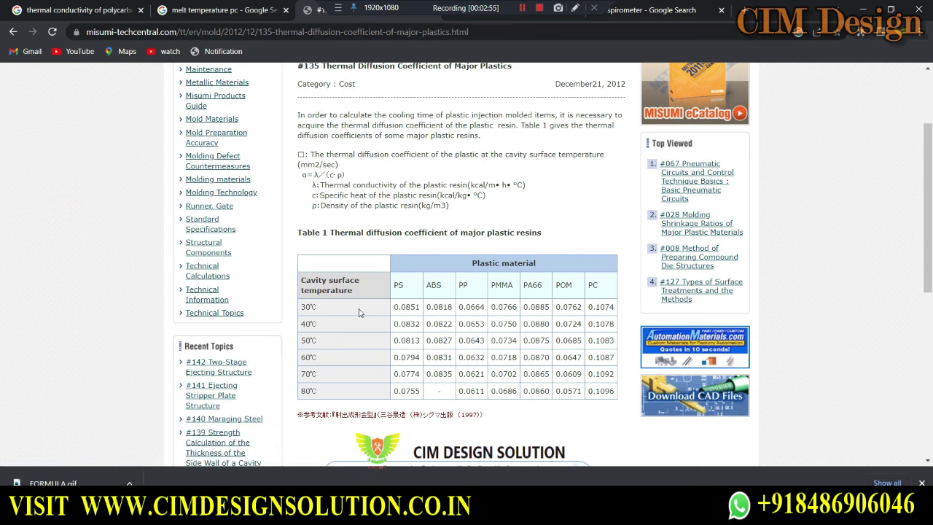
{"action": "left_click_drag", "start_coordinate": [332, 231], "coordinate": [403, 231]}
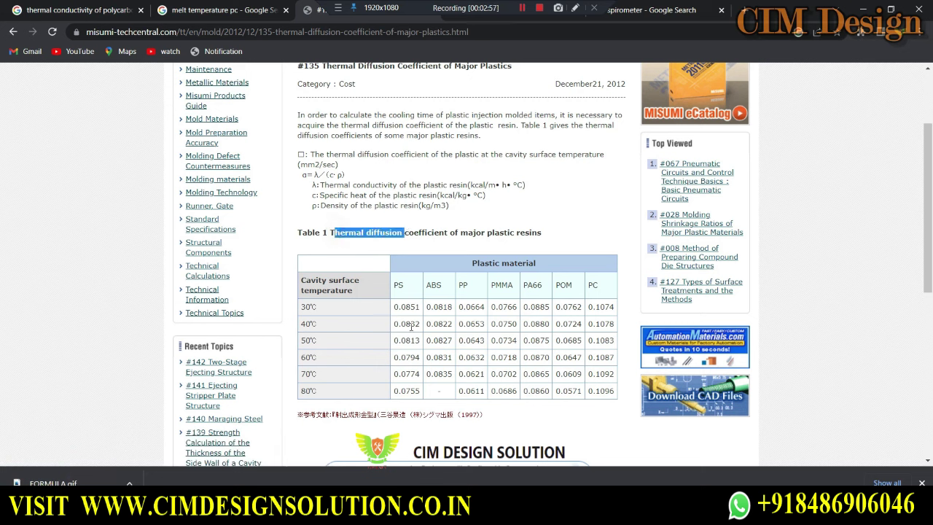
{"action": "left_click_drag", "start_coordinate": [304, 340], "coordinate": [594, 355]}
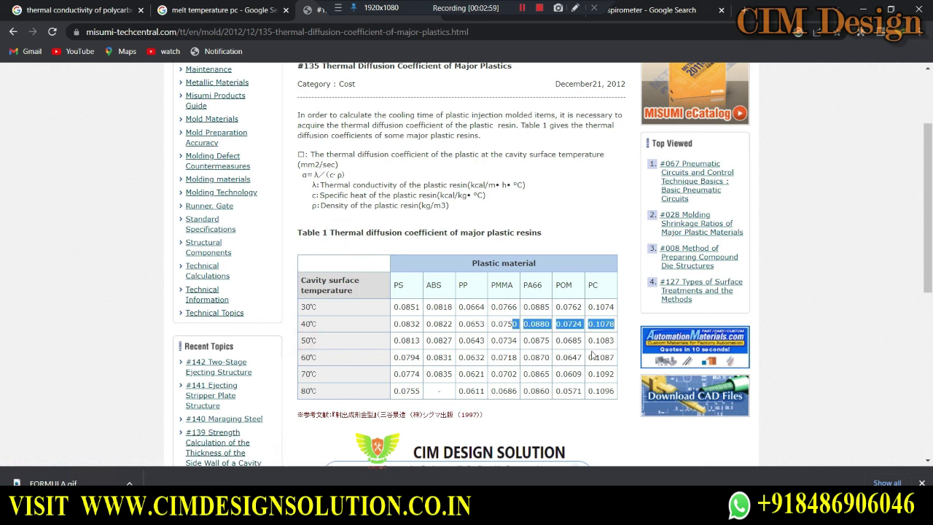
{"action": "left_click", "coordinate": [610, 343]}
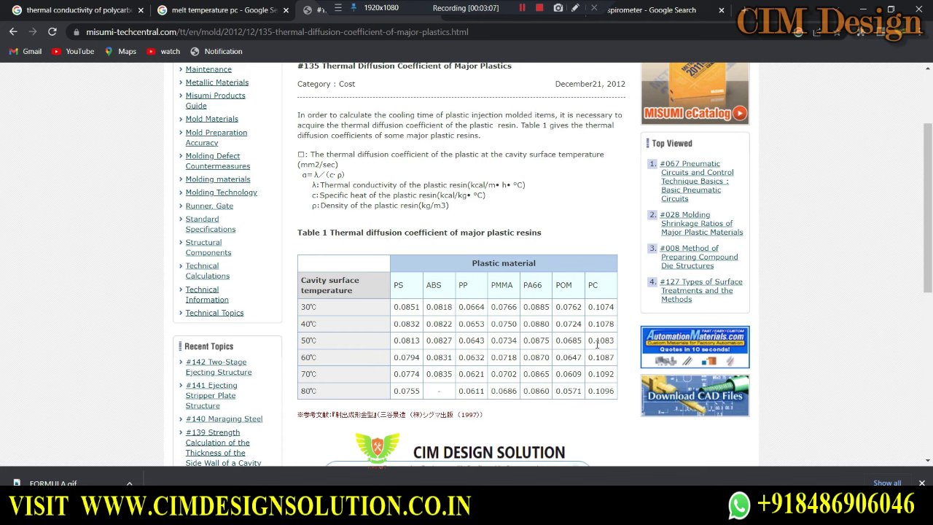
{"action": "scroll", "coordinate": [463, 289], "scroll_direction": "up", "scroll_amount": 3}
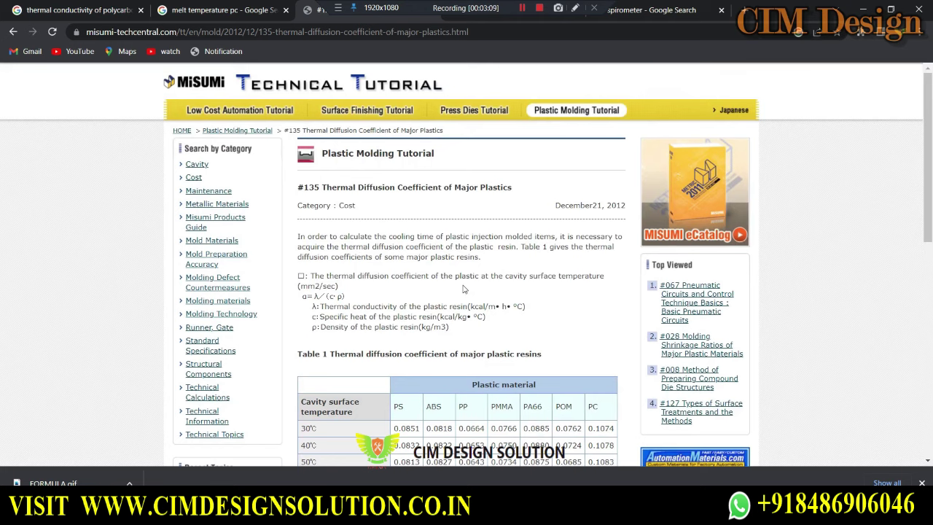
{"action": "scroll", "coordinate": [485, 281], "scroll_direction": "down", "scroll_amount": 1}
{"action": "scroll", "coordinate": [508, 269], "scroll_direction": "up", "scroll_amount": 1}
Check AutoCAD's 0.138 diffusivity formula, then return to the polycarbonate conductivity results.
{"action": "key", "text": "alt+Tab"}
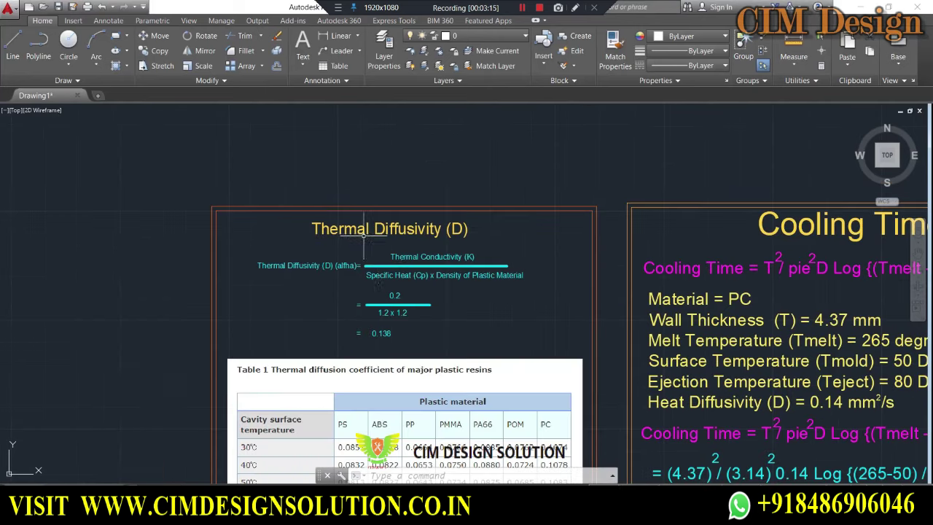
{"action": "scroll", "coordinate": [362, 233], "scroll_direction": "up", "scroll_amount": 3}
{"action": "scroll", "coordinate": [333, 208], "scroll_direction": "up", "scroll_amount": 1}
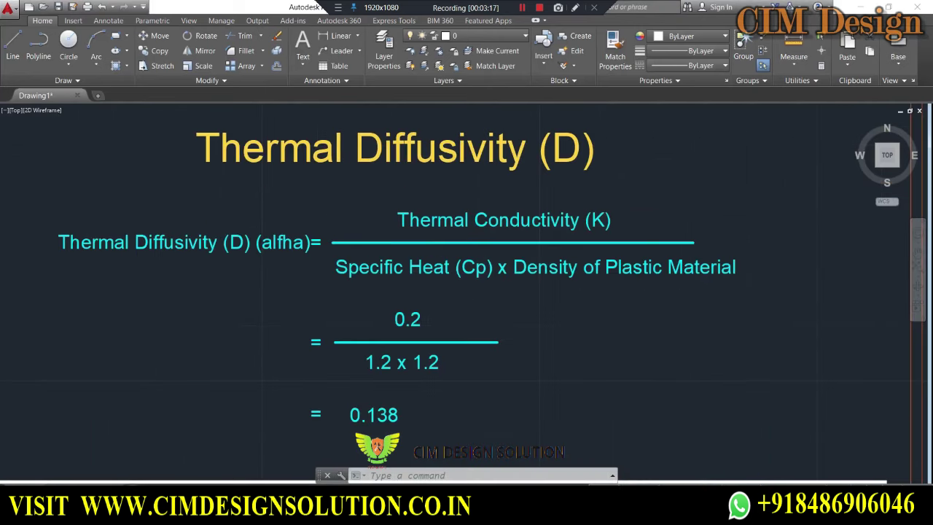
{"action": "scroll", "coordinate": [375, 239], "scroll_direction": "down", "scroll_amount": 2}
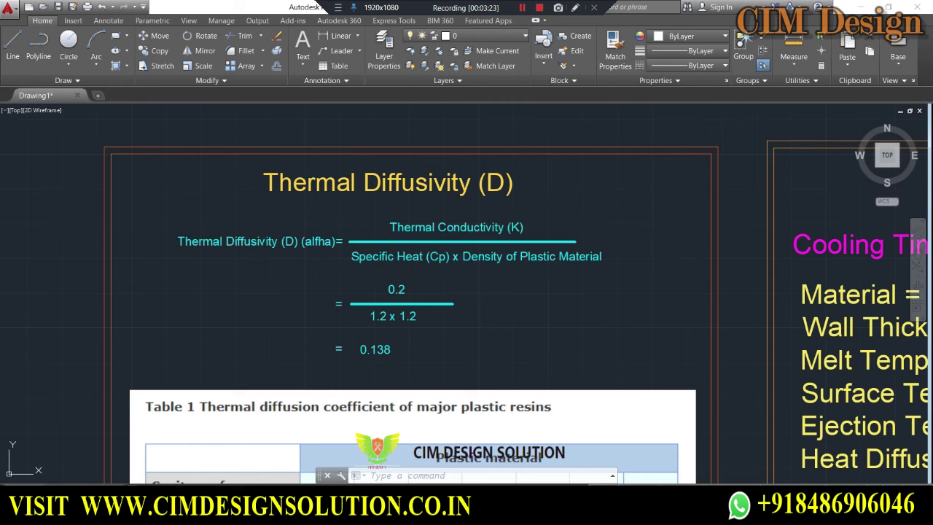
{"action": "key", "text": "alt+Tab"}
{"action": "left_click", "coordinate": [94, 5]}
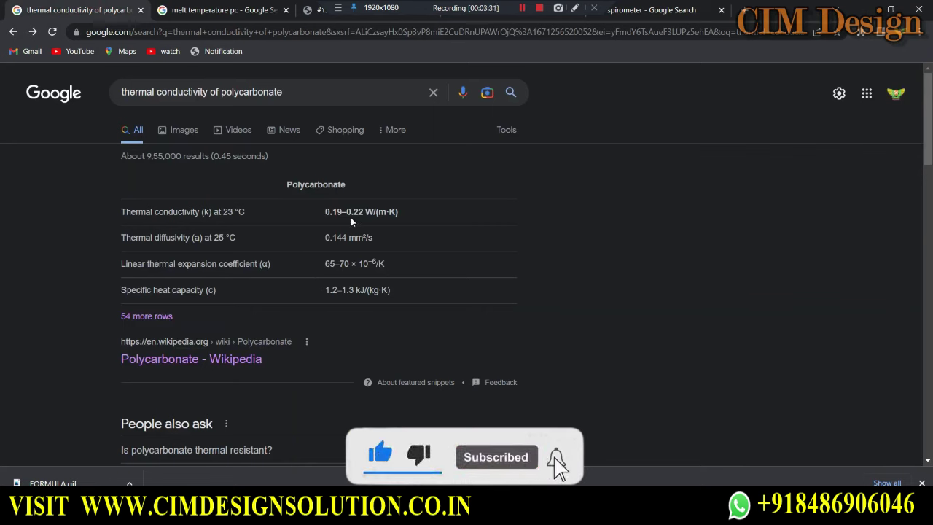
Compare the web's 0.144 mm²/s diffusivity with AutoCAD's 0.2 / (1.2 x 1.2) = 0.138.
{"action": "key", "text": "alt+Tab"}
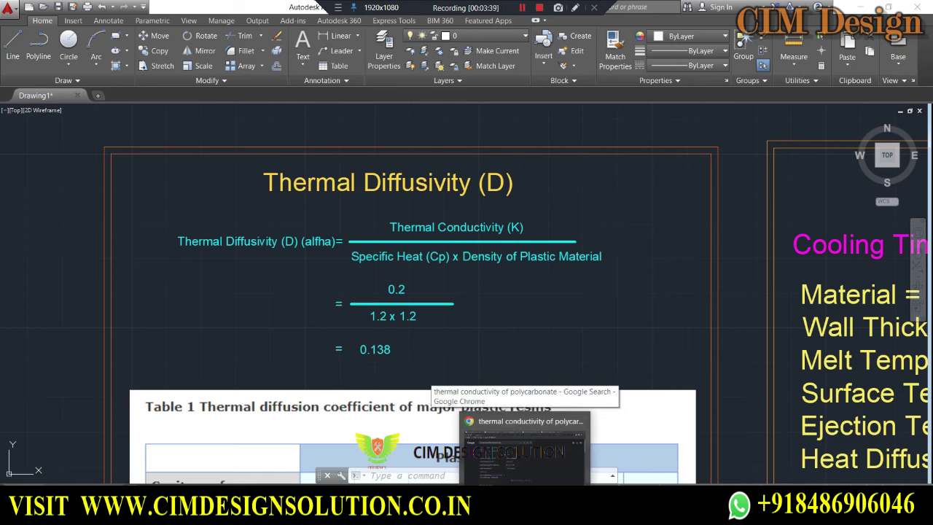
{"action": "left_click", "coordinate": [474, 437]}
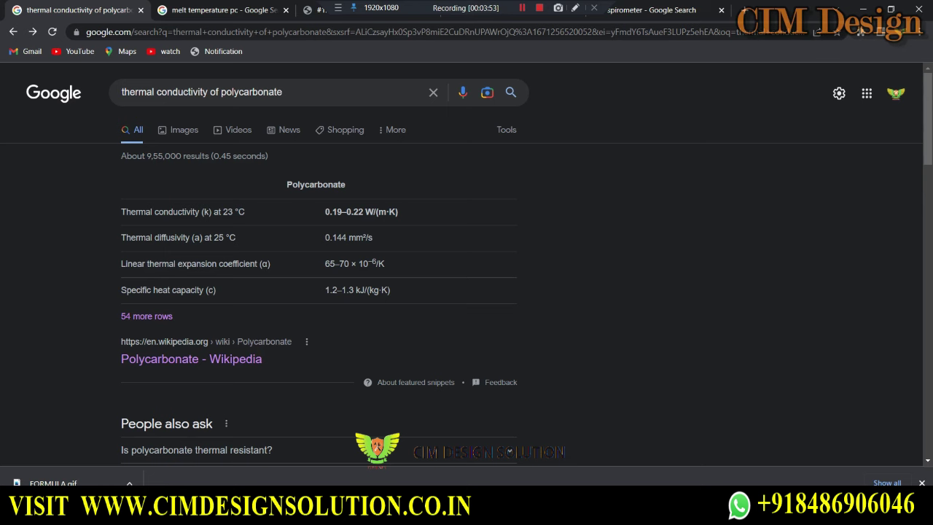
{"action": "key", "text": "alt+Tab"}
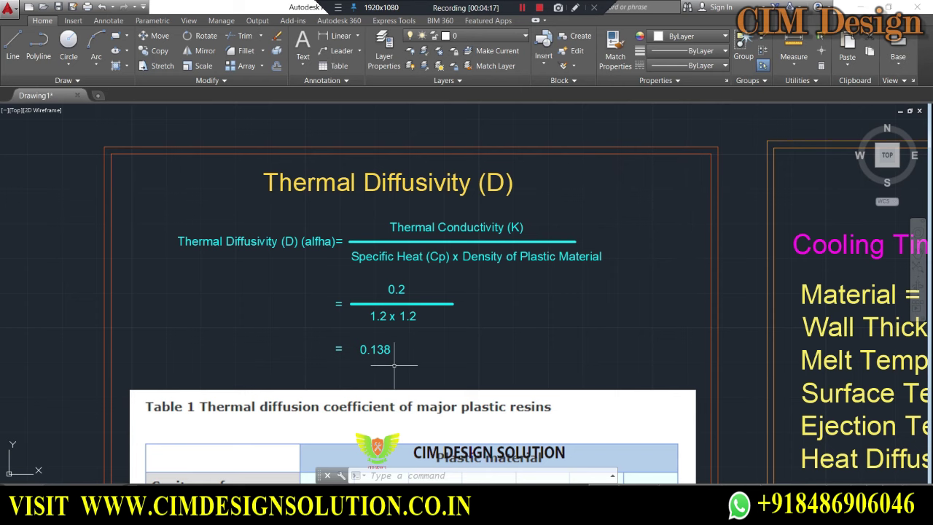
{"action": "scroll", "coordinate": [383, 371], "scroll_direction": "up", "scroll_amount": 2}
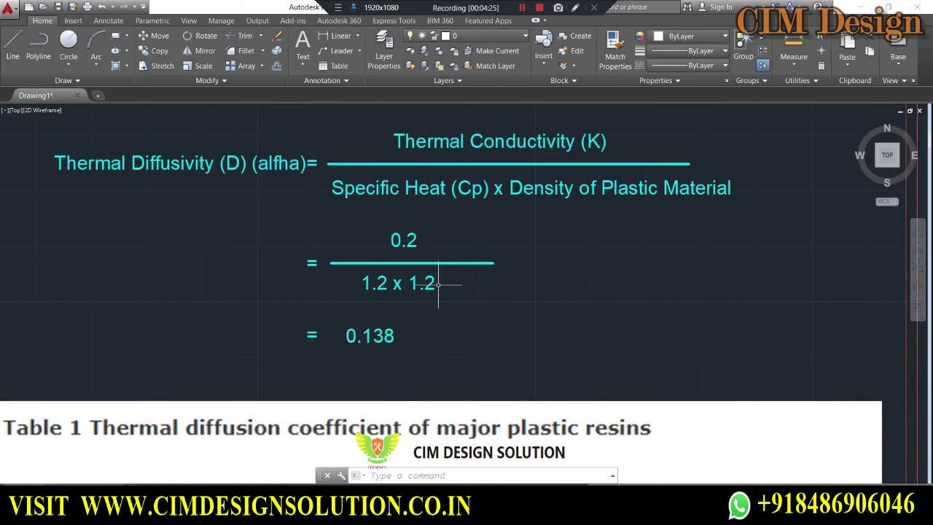
{"action": "scroll", "coordinate": [438, 284], "scroll_direction": "down", "scroll_amount": 2}
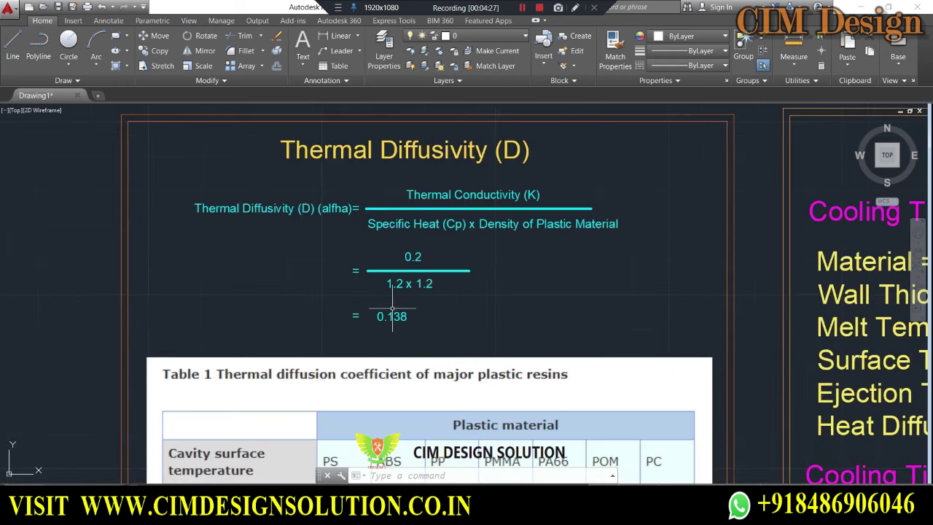
{"action": "scroll", "coordinate": [393, 328], "scroll_direction": "up", "scroll_amount": 2}
{"action": "scroll", "coordinate": [350, 270], "scroll_direction": "down", "scroll_amount": 3}
{"action": "scroll", "coordinate": [349, 270], "scroll_direction": "down", "scroll_amount": 1}
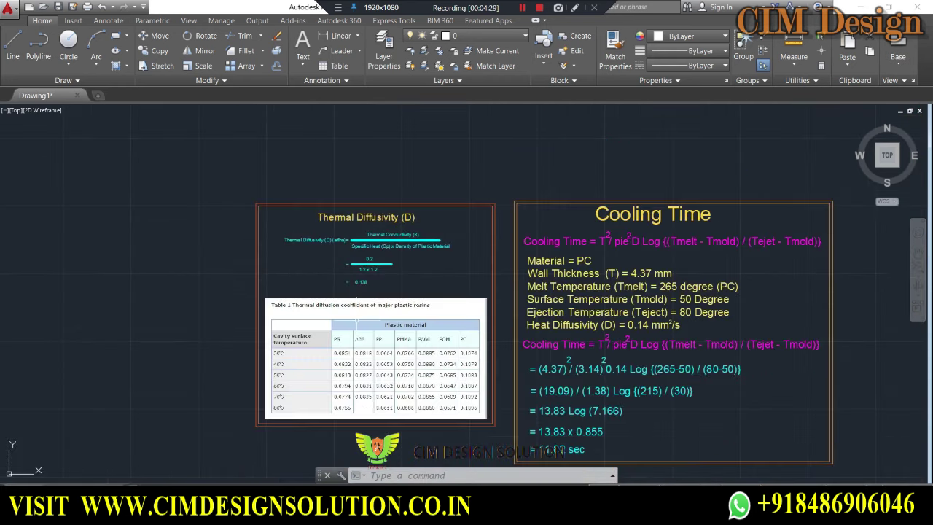
{"action": "scroll", "coordinate": [360, 328], "scroll_direction": "up", "scroll_amount": 2}
{"action": "scroll", "coordinate": [343, 241], "scroll_direction": "down", "scroll_amount": 2}
{"action": "scroll", "coordinate": [337, 181], "scroll_direction": "up", "scroll_amount": 2}
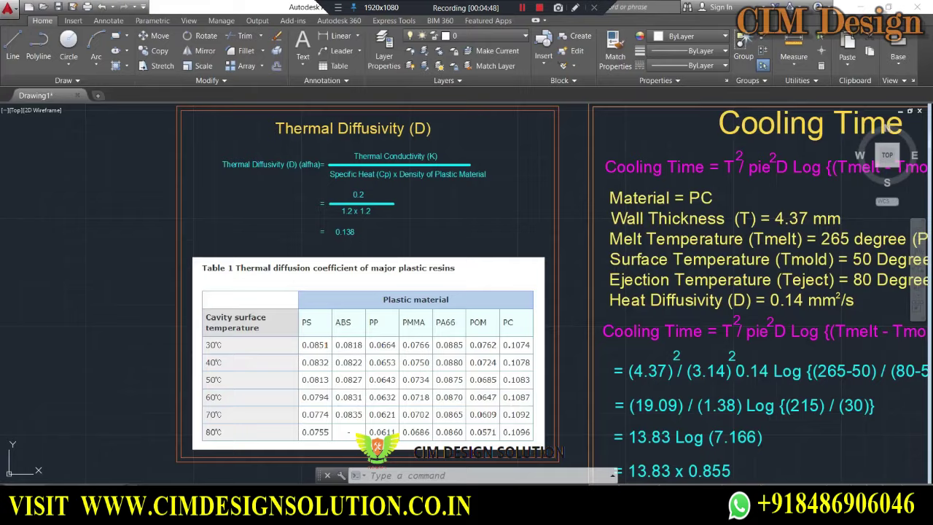
Review the resin table and Cooling Time panel working out to 11.82 sec.
{"action": "key", "text": "alt+Tab"}
{"action": "scroll", "coordinate": [233, 245], "scroll_direction": "down", "scroll_amount": 2}
{"action": "scroll", "coordinate": [342, 285], "scroll_direction": "up", "scroll_amount": 4}
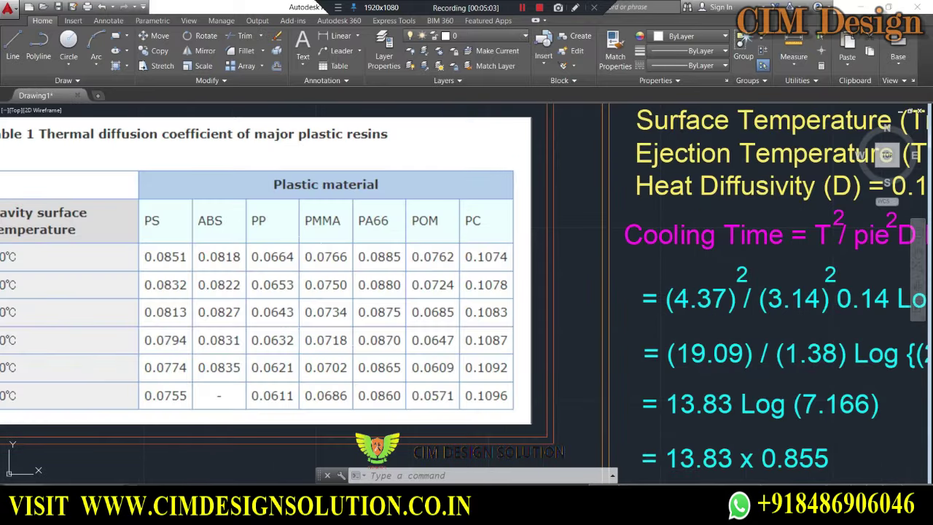
{"action": "scroll", "coordinate": [262, 211], "scroll_direction": "down", "scroll_amount": 3}
{"action": "scroll", "coordinate": [263, 211], "scroll_direction": "up", "scroll_amount": 1}
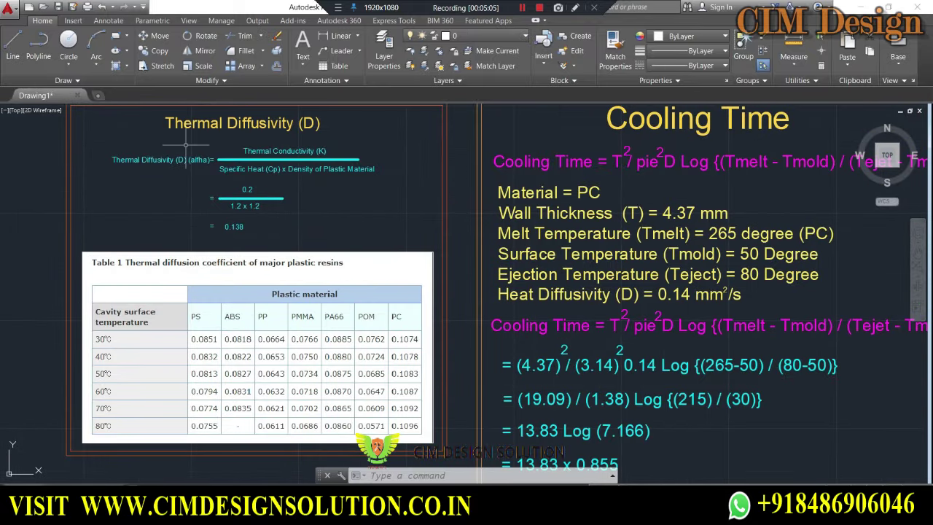
{"action": "scroll", "coordinate": [208, 218], "scroll_direction": "down", "scroll_amount": 3}
{"action": "scroll", "coordinate": [208, 202], "scroll_direction": "up", "scroll_amount": 3}
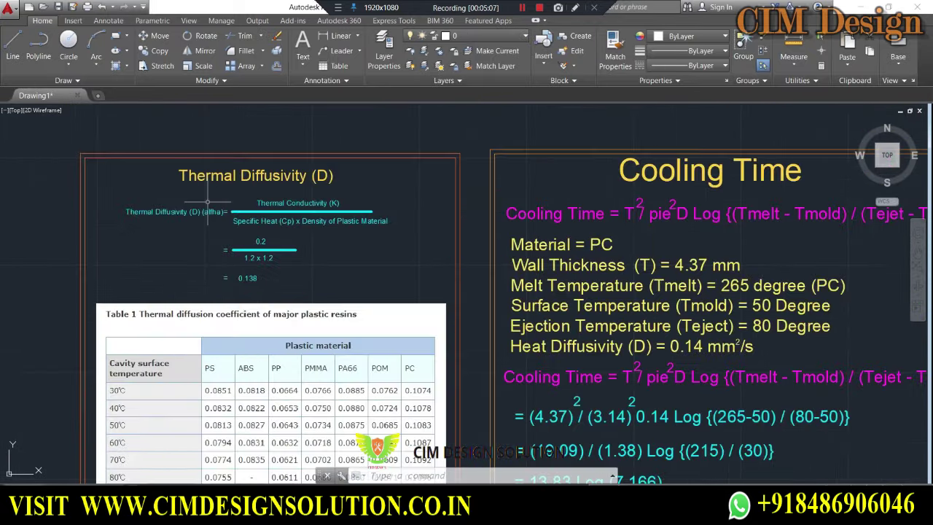
{"action": "scroll", "coordinate": [211, 190], "scroll_direction": "down", "scroll_amount": 2}
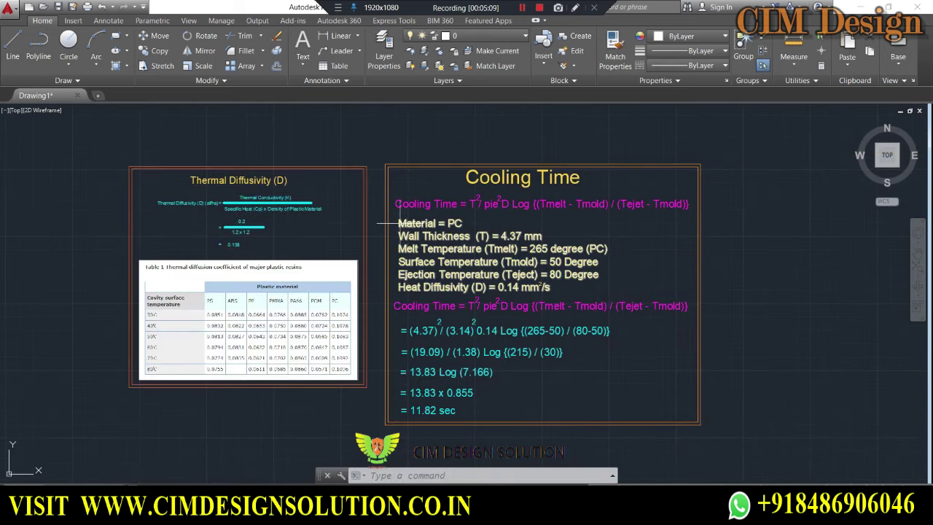
{"action": "scroll", "coordinate": [621, 186], "scroll_direction": "up", "scroll_amount": 2}
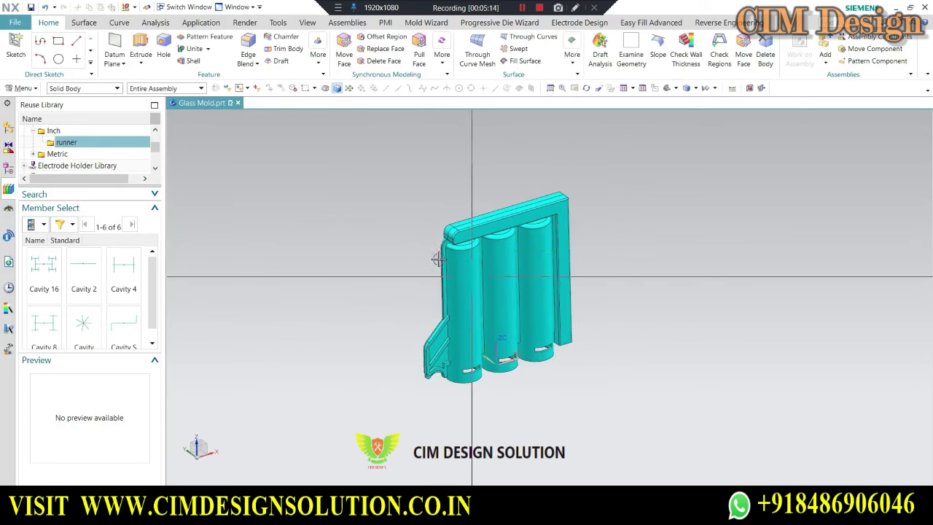
Show the mold plates, tilt to a front view, and isolate the green insert.
{"action": "key", "text": "ctrl+shift+k"}
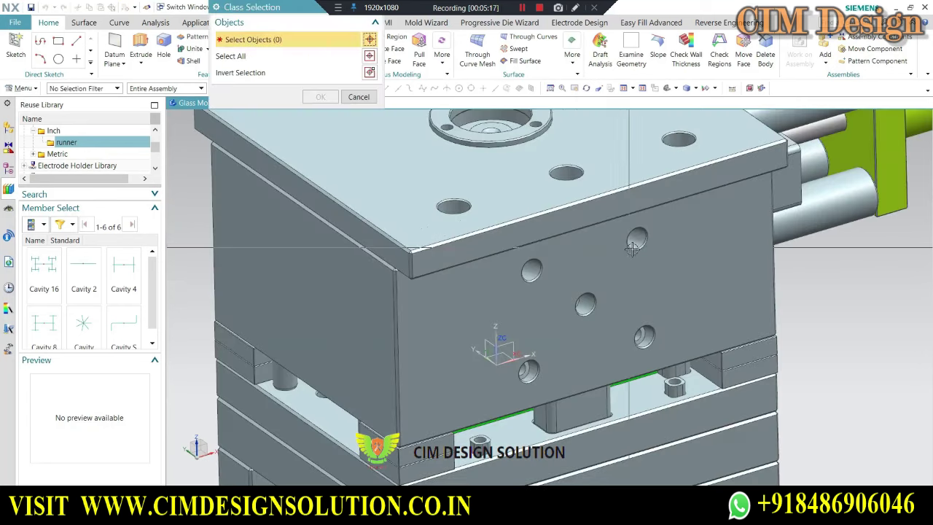
{"action": "scroll", "coordinate": [631, 247], "scroll_direction": "up", "scroll_amount": 3}
{"action": "mouse_move", "coordinate": [631, 248]}
{"action": "middle_mouse_down"}
{"action": "mouse_move", "coordinate": [520, 283]}
{"action": "mouse_move", "coordinate": [542, 283]}
{"action": "middle_mouse_up"}
{"action": "scroll", "coordinate": [520, 282], "scroll_direction": "down", "scroll_amount": 3}
{"action": "left_click", "coordinate": [520, 283]}
{"action": "middle_click", "coordinate": [520, 283]}
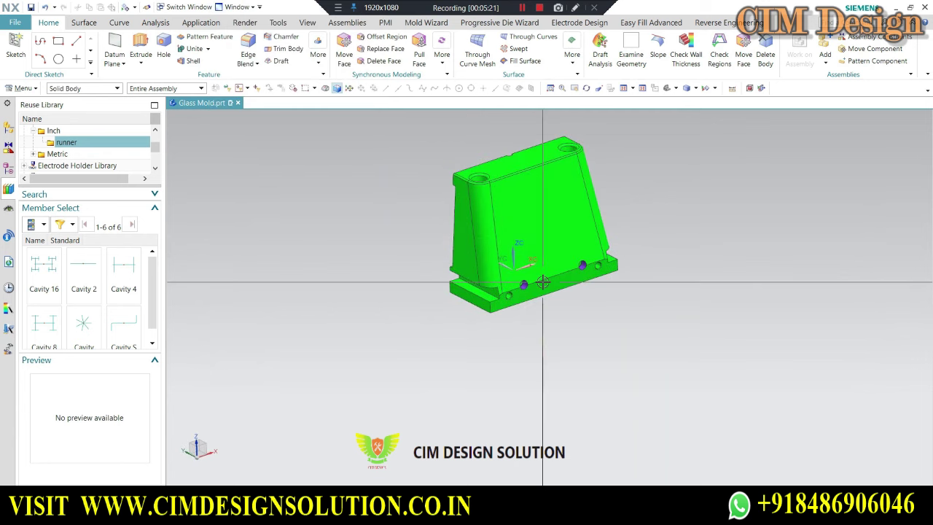
Set the green insert's translucency to about 35.
{"action": "key", "text": "ctrl+j"}
{"action": "left_click", "coordinate": [542, 283]}
{"action": "middle_click", "coordinate": [304, 137]}
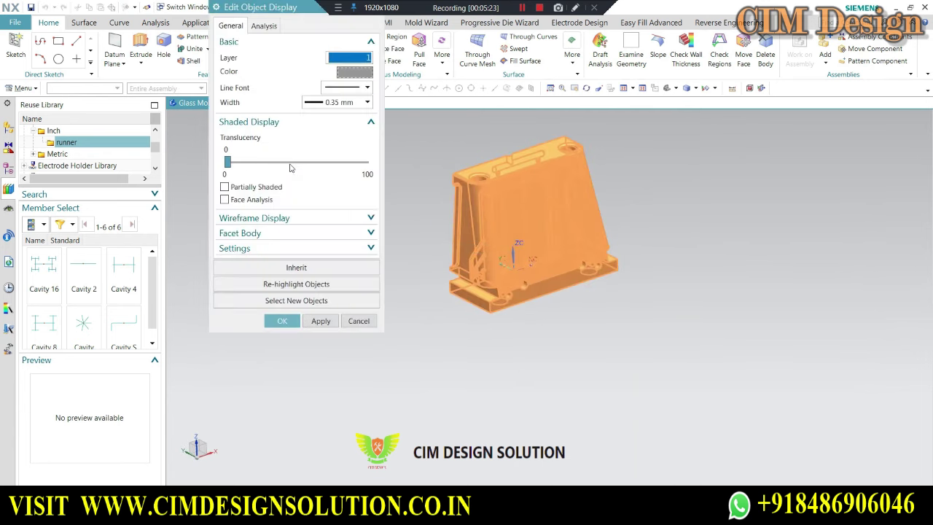
{"action": "left_click", "coordinate": [290, 168]}
{"action": "middle_click", "coordinate": [292, 167]}
Swap visibility to the hidden red body and back to inspect the cavities.
{"action": "mouse_move", "coordinate": [510, 291]}
{"action": "middle_mouse_down"}
{"action": "mouse_move", "coordinate": [508, 310]}
{"action": "mouse_move", "coordinate": [520, 294]}
{"action": "mouse_move", "coordinate": [506, 244]}
{"action": "mouse_move", "coordinate": [517, 189]}
{"action": "middle_mouse_up"}
{"action": "scroll", "coordinate": [524, 143], "scroll_direction": "up", "scroll_amount": 2}
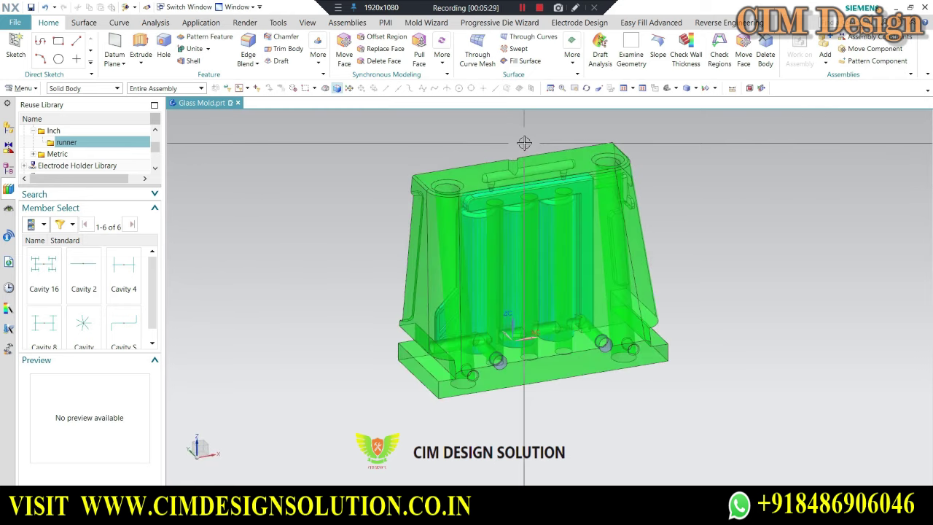
{"action": "key", "text": "ctrl+shift+b"}
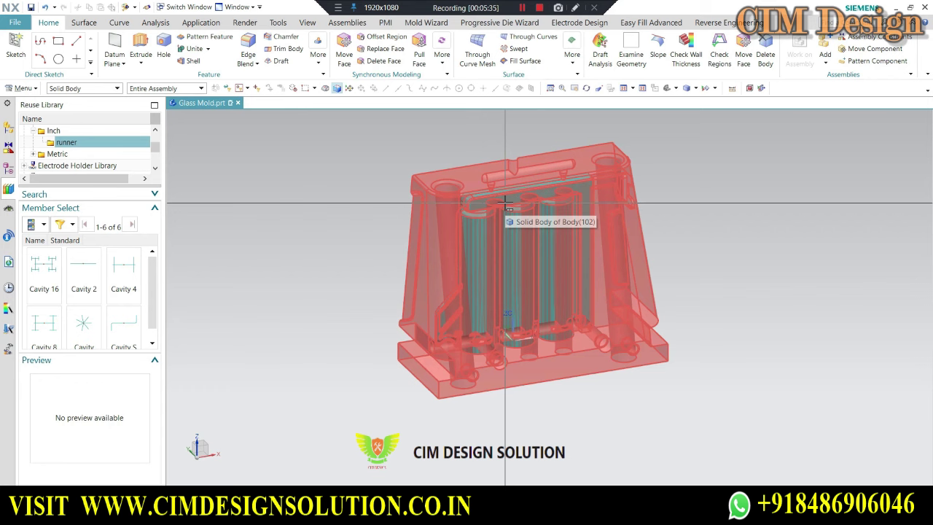
{"action": "key", "text": "ctrl+shift+b"}
{"action": "middle_click_drag", "start_coordinate": [505, 201], "coordinate": [666, 225]}
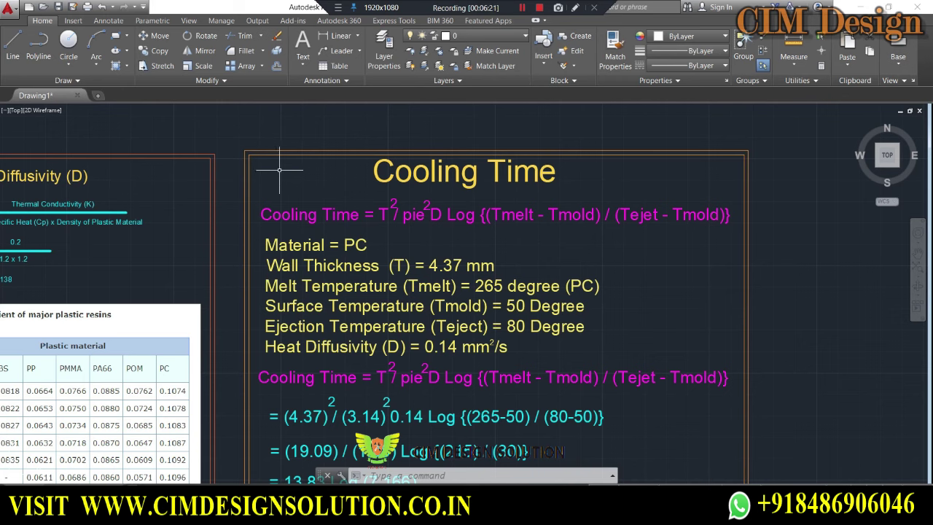
Minimize NX to view the AutoCAD Cooling Time sheet, then bring NX back.
{"action": "scroll", "coordinate": [350, 175], "scroll_direction": "down", "scroll_amount": 3}
{"action": "scroll", "coordinate": [358, 246], "scroll_direction": "up", "scroll_amount": 3}
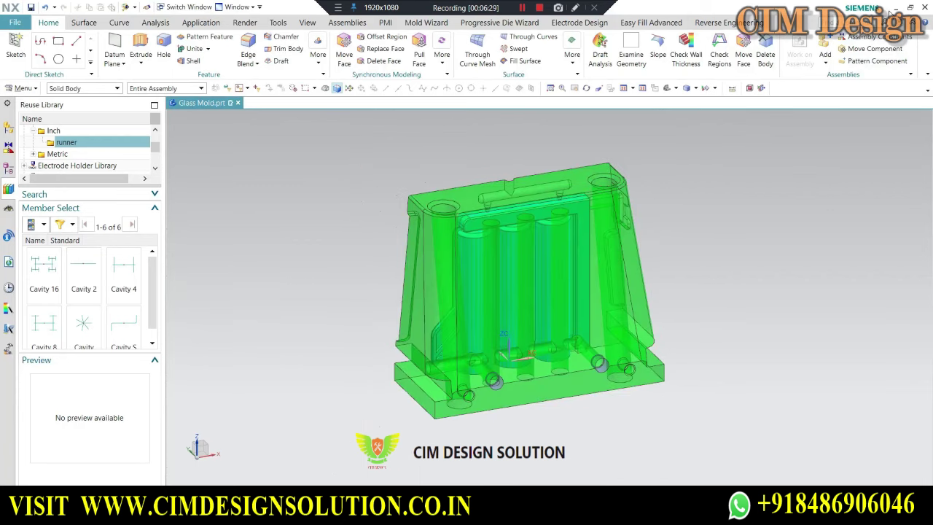
{"action": "left_click", "coordinate": [896, 7]}
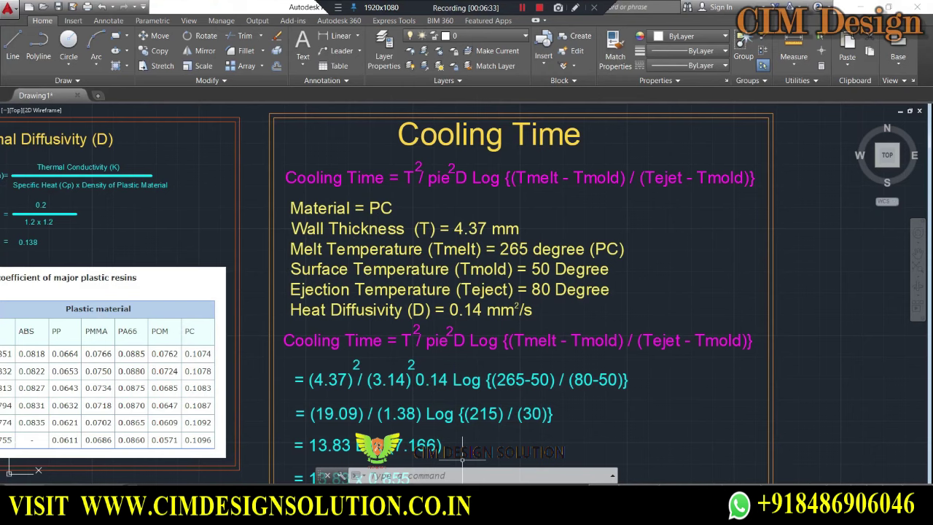
{"action": "key", "text": "alt+Tab"}
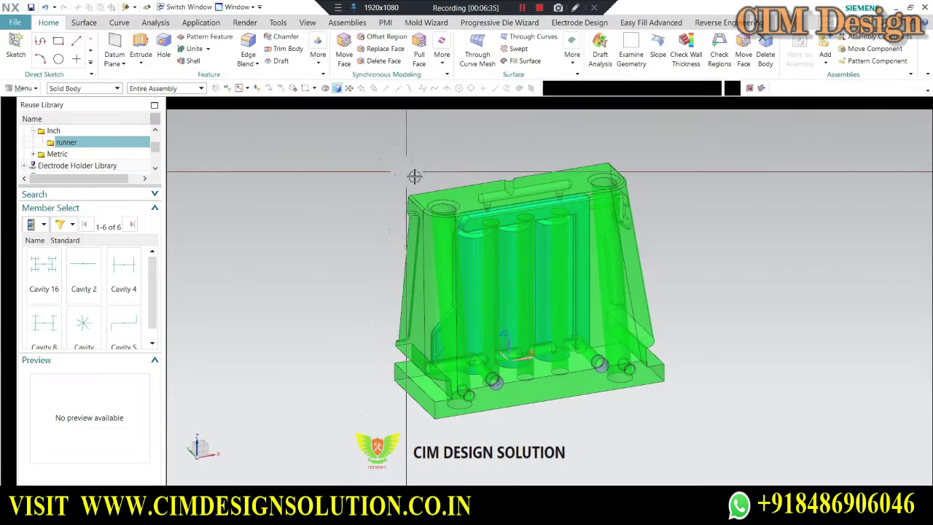
Hide the mold block, cancel a wall thickness check, and orbit into the tubes.
{"action": "left_click", "coordinate": [486, 309]}
{"action": "key", "text": "ctrl+b"}
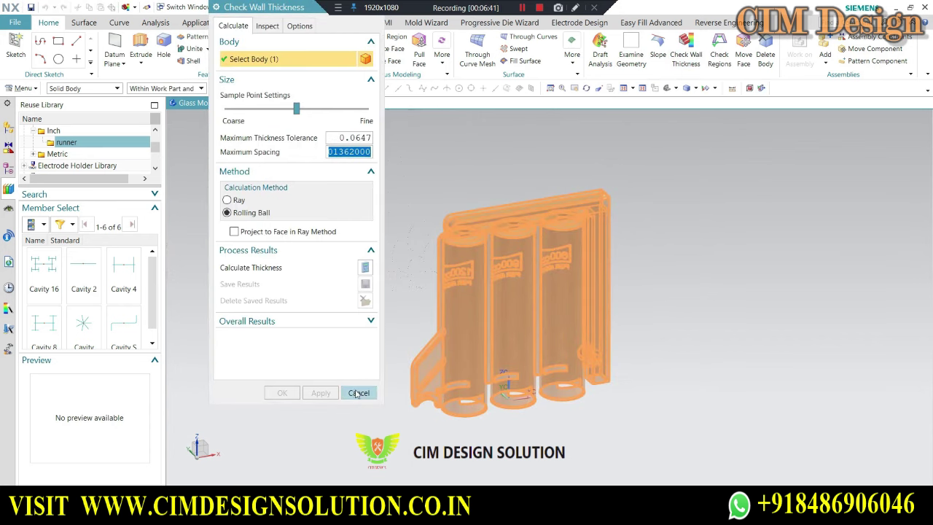
{"action": "left_click", "coordinate": [357, 392]}
{"action": "left_click", "coordinate": [686, 54]}
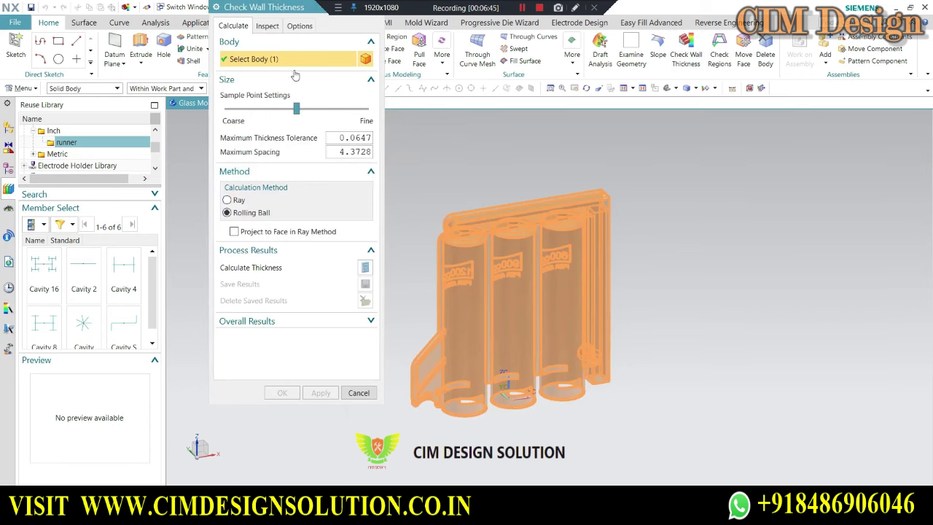
{"action": "left_click_drag", "start_coordinate": [269, 8], "coordinate": [210, 34]}
{"action": "left_click", "coordinate": [315, 34]}
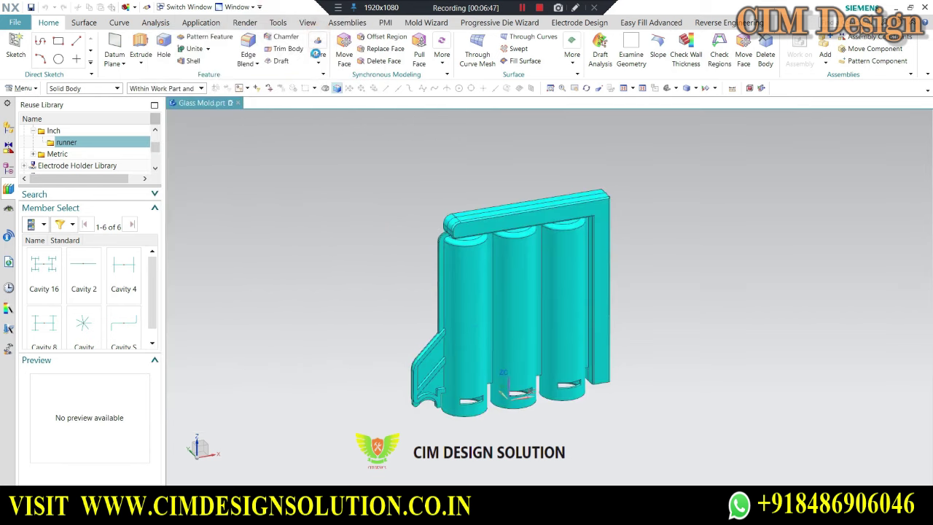
{"action": "mouse_move", "coordinate": [412, 270]}
{"action": "middle_mouse_down"}
{"action": "mouse_move", "coordinate": [585, 289]}
{"action": "mouse_move", "coordinate": [498, 377]}
{"action": "middle_mouse_up"}
{"action": "scroll", "coordinate": [481, 348], "scroll_direction": "up", "scroll_amount": 5}
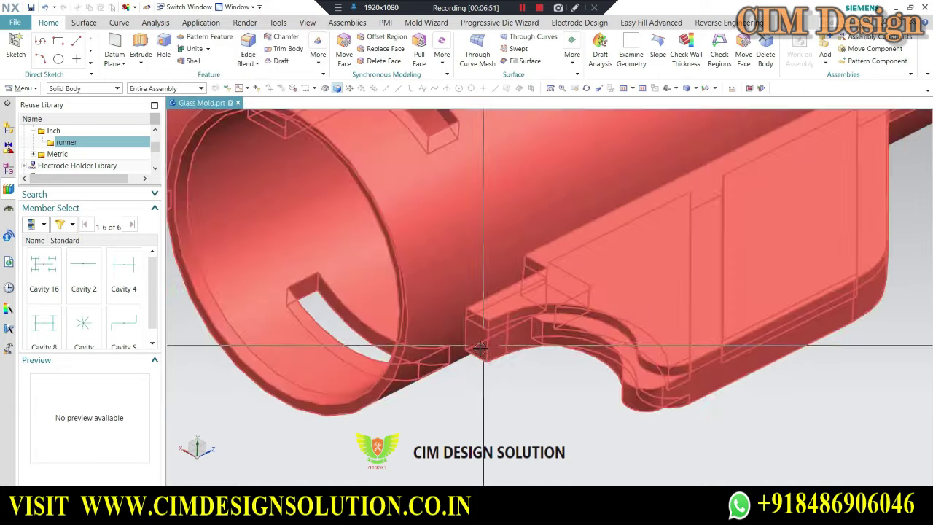
{"action": "scroll", "coordinate": [481, 348], "scroll_direction": "up", "scroll_amount": 2}
Measure the projected distance across the tab edge wall: 4.2755 mm.
{"action": "left_click", "coordinate": [731, 88]}
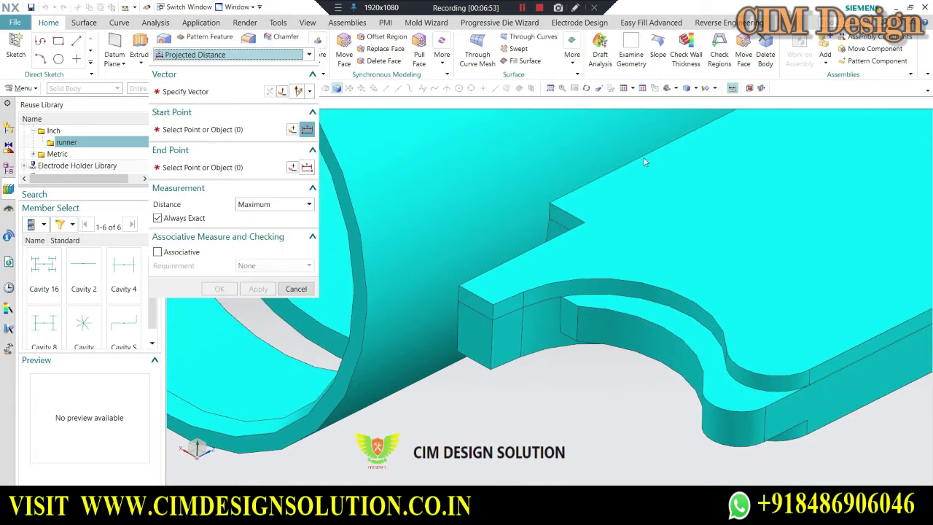
{"action": "left_click", "coordinate": [554, 276]}
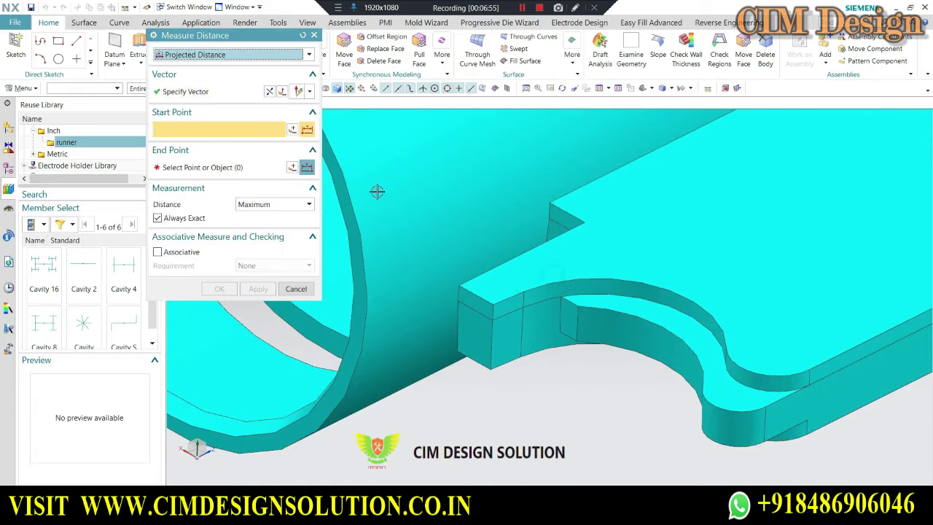
{"action": "left_click", "coordinate": [492, 303]}
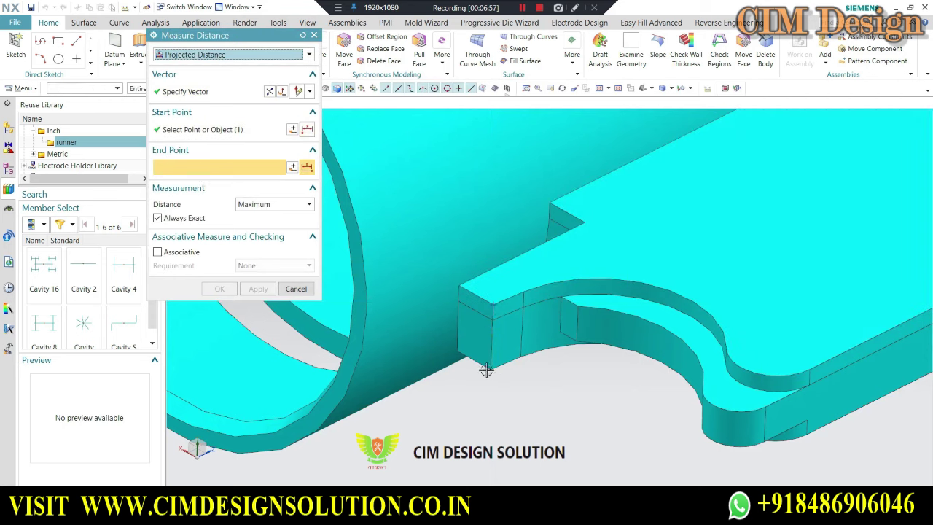
{"action": "left_click", "coordinate": [491, 369]}
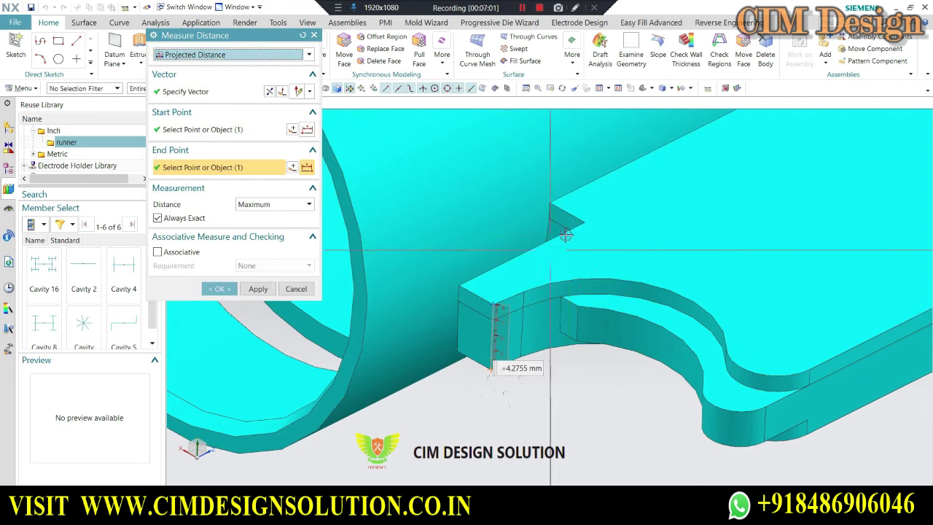
{"action": "left_click", "coordinate": [306, 289]}
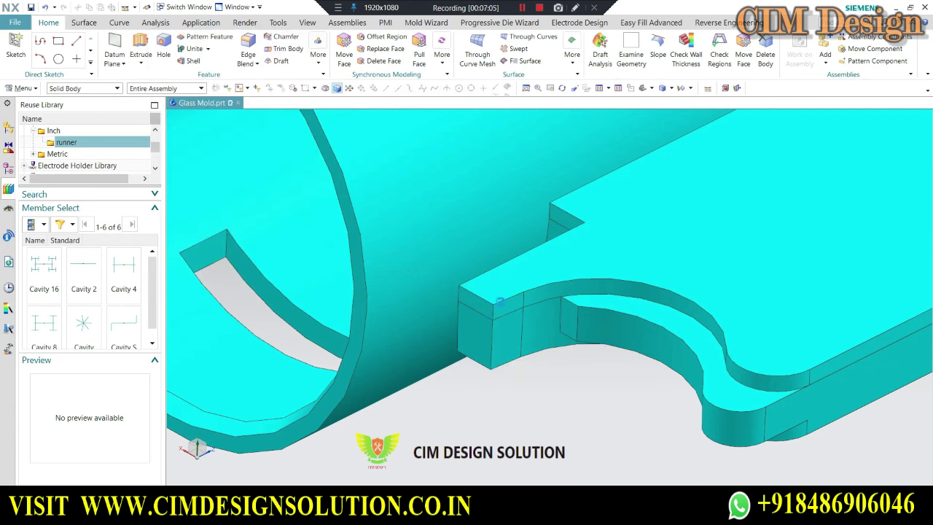
Fit and orbit the part to show the 600cc, 900cc and 1200cc tubes.
{"action": "scroll", "coordinate": [498, 289], "scroll_direction": "up", "scroll_amount": 3}
{"action": "scroll", "coordinate": [498, 288], "scroll_direction": "up", "scroll_amount": 3}
{"action": "middle_click_drag", "start_coordinate": [522, 152], "coordinate": [558, 285]}
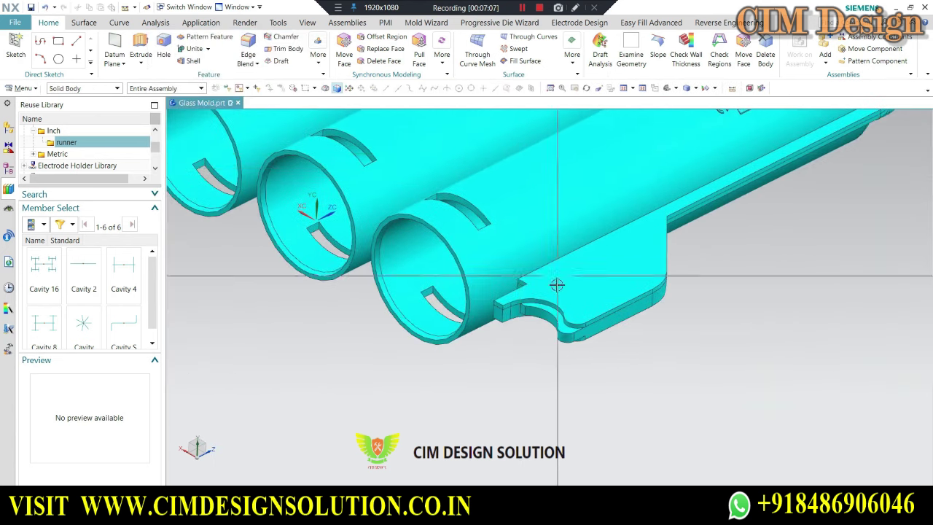
{"action": "key", "text": "Home"}
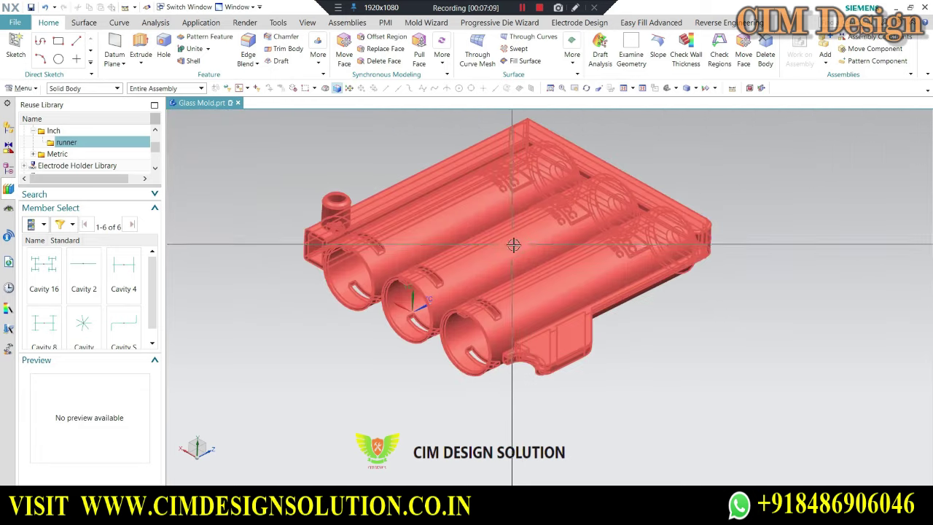
{"action": "mouse_move", "coordinate": [502, 337]}
{"action": "middle_mouse_down"}
{"action": "mouse_move", "coordinate": [522, 273]}
{"action": "mouse_move", "coordinate": [531, 303]}
{"action": "middle_mouse_up"}
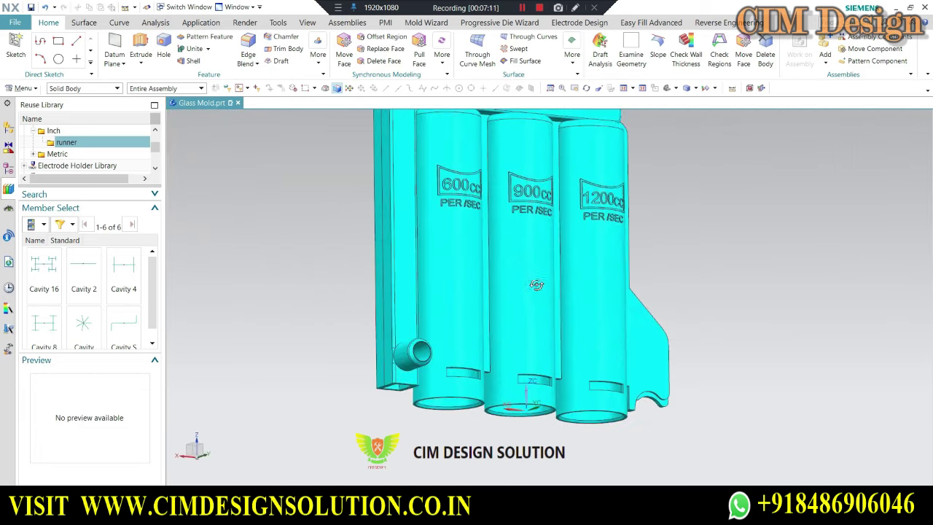
{"action": "key", "text": "alt+Tab"}
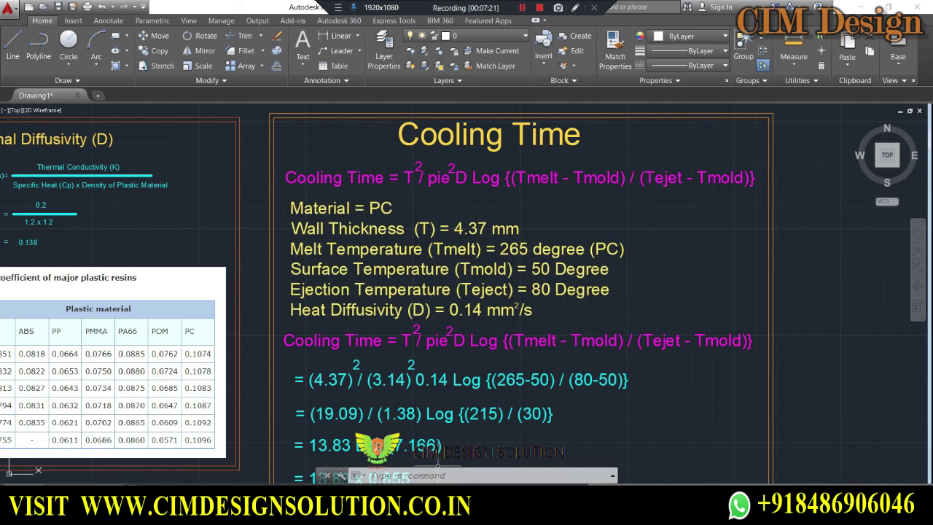
{"action": "key", "text": "alt+Tab"}
Highlight the 265°C melt temperature for PC in the 'melt temperature pc' search results.
{"action": "left_click", "coordinate": [233, 7]}
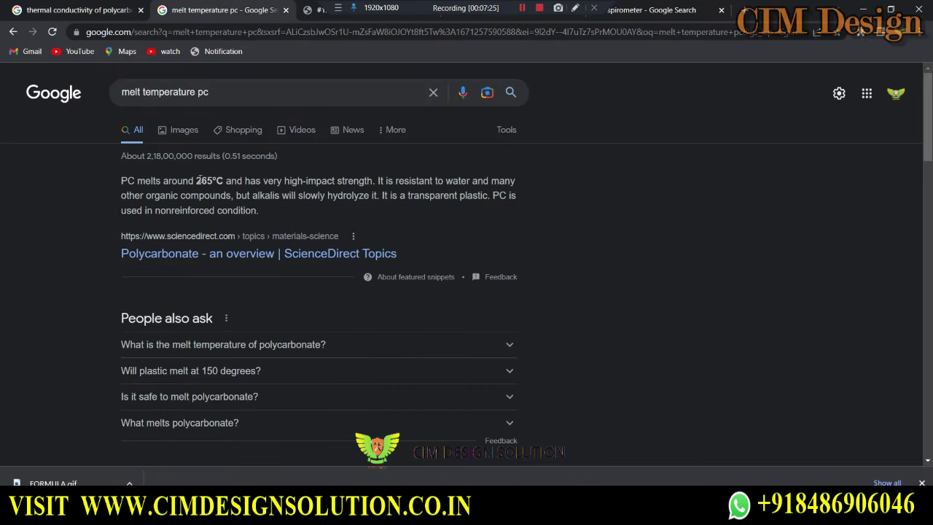
{"action": "left_click_drag", "start_coordinate": [197, 179], "coordinate": [204, 180]}
In the AutoCAD drawing, compare the 0.138 Thermal Diffusivity result against the Cooling Time inputs.
{"action": "key", "text": "alt+Tab"}
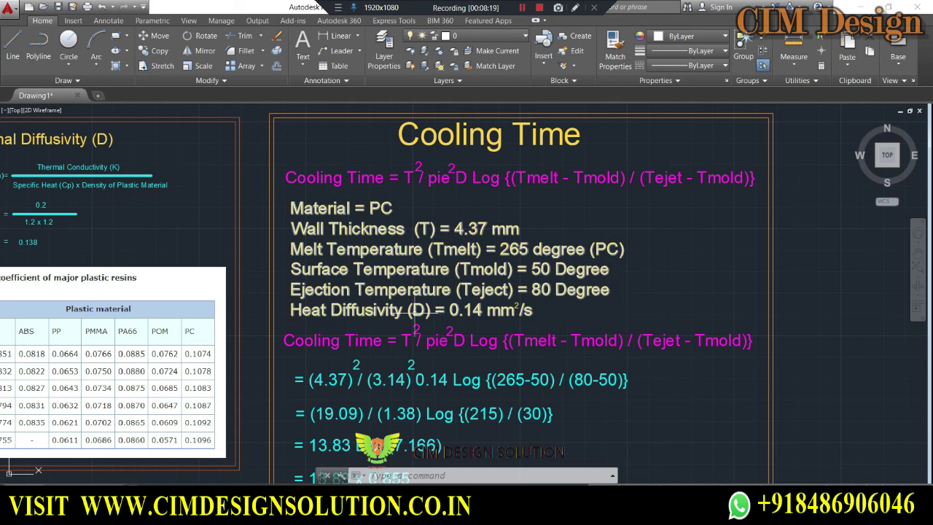
{"action": "scroll", "coordinate": [437, 292], "scroll_direction": "down", "scroll_amount": 2}
{"action": "scroll", "coordinate": [220, 293], "scroll_direction": "up", "scroll_amount": 3}
{"action": "scroll", "coordinate": [220, 293], "scroll_direction": "up", "scroll_amount": 1}
{"action": "scroll", "coordinate": [219, 302], "scroll_direction": "down", "scroll_amount": 3}
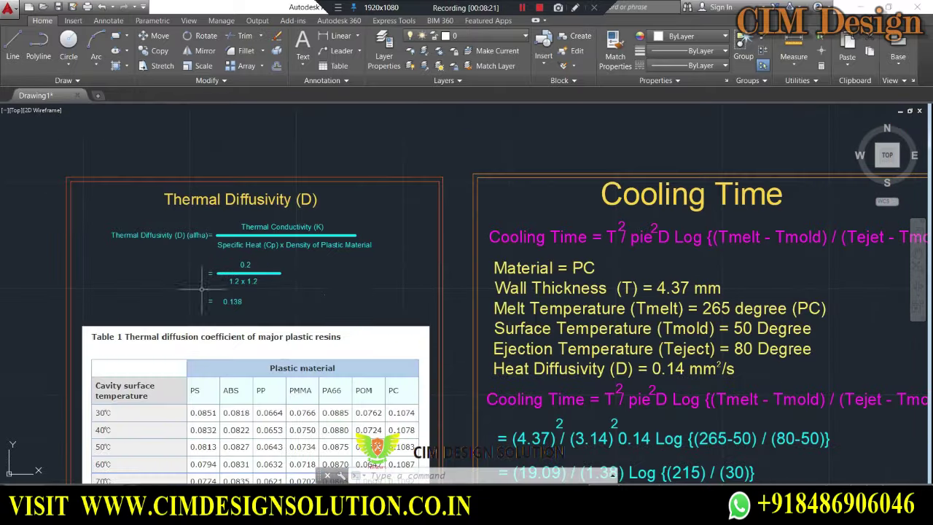
{"action": "scroll", "coordinate": [662, 371], "scroll_direction": "up", "scroll_amount": 3}
{"action": "scroll", "coordinate": [661, 372], "scroll_direction": "down", "scroll_amount": 4}
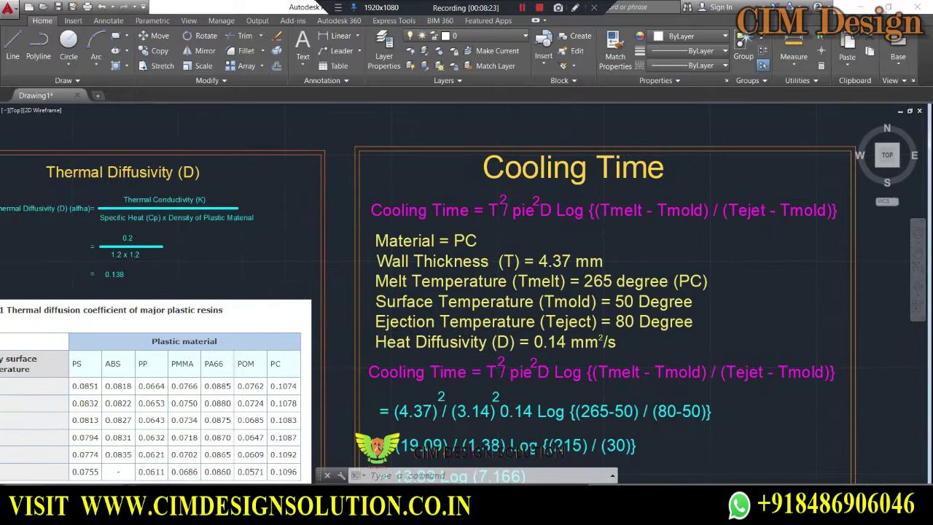
{"action": "scroll", "coordinate": [100, 277], "scroll_direction": "up", "scroll_amount": 4}
{"action": "scroll", "coordinate": [100, 277], "scroll_direction": "down", "scroll_amount": 2}
{"action": "scroll", "coordinate": [853, 393], "scroll_direction": "up", "scroll_amount": 2}
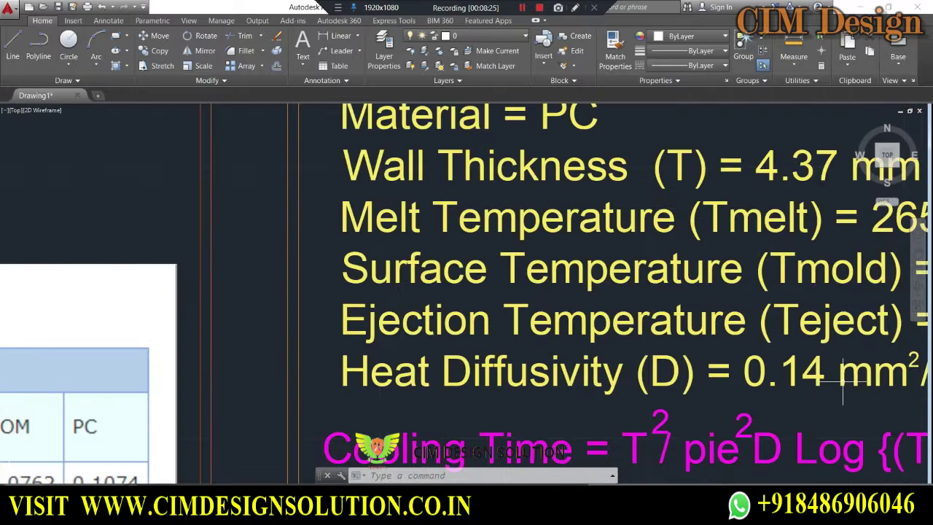
{"action": "scroll", "coordinate": [554, 379], "scroll_direction": "down", "scroll_amount": 4}
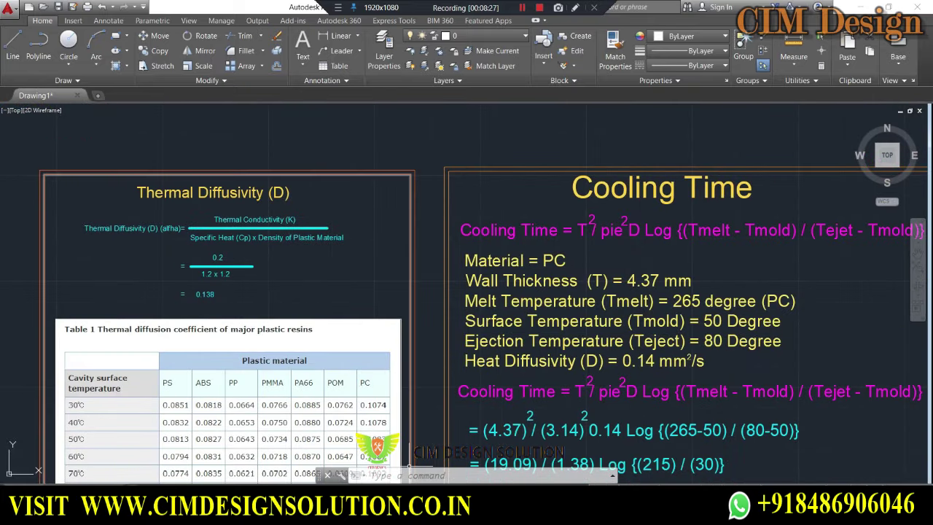
{"action": "key", "text": "alt+Tab"}
Review polycarbonate thermal conductivity (0.19–0.22 W/(m·K)), the Misumi molding tutorial and specific heat results.
{"action": "left_click", "coordinate": [81, 9]}
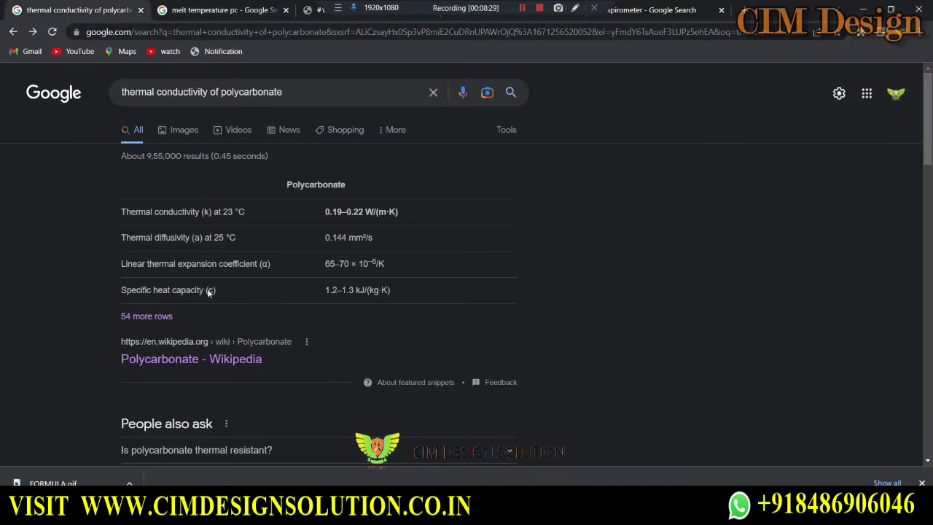
{"action": "left_click", "coordinate": [314, 16]}
{"action": "left_click", "coordinate": [470, 16]}
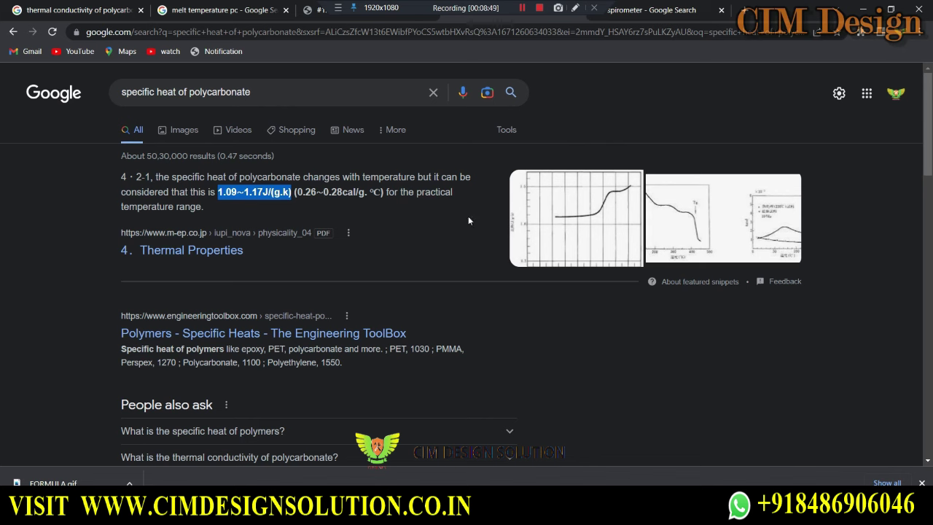
{"action": "key", "text": "alt+Tab"}
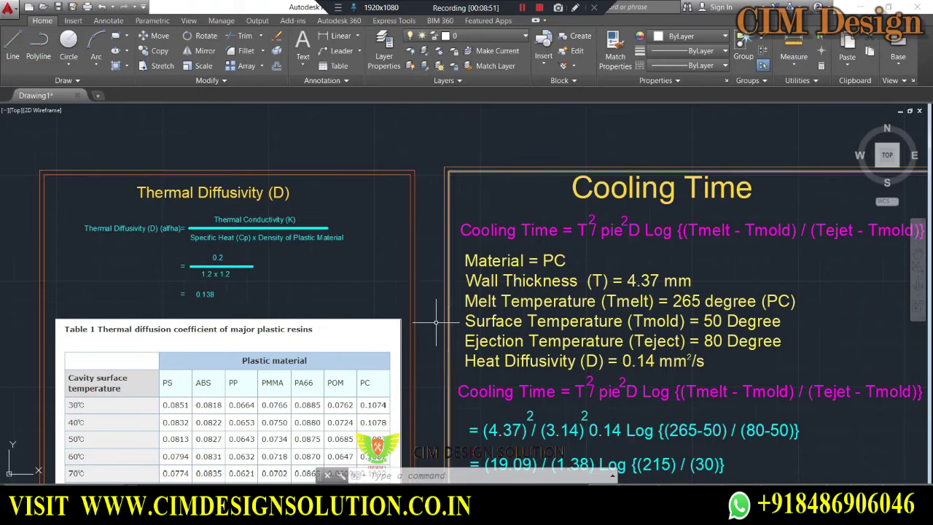
{"action": "scroll", "coordinate": [604, 374], "scroll_direction": "down", "scroll_amount": 3}
{"action": "scroll", "coordinate": [377, 329], "scroll_direction": "up", "scroll_amount": 2}
{"action": "scroll", "coordinate": [378, 329], "scroll_direction": "up", "scroll_amount": 3}
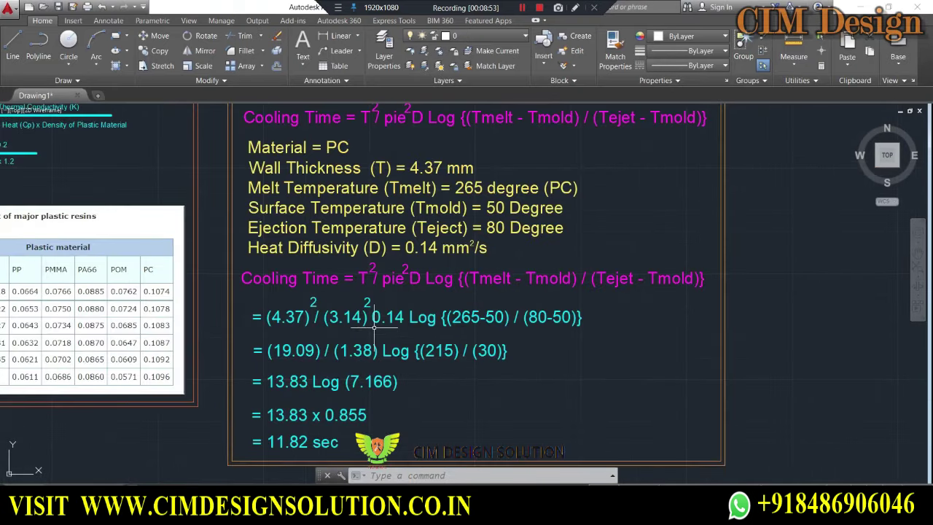
{"action": "scroll", "coordinate": [319, 321], "scroll_direction": "up", "scroll_amount": 1}
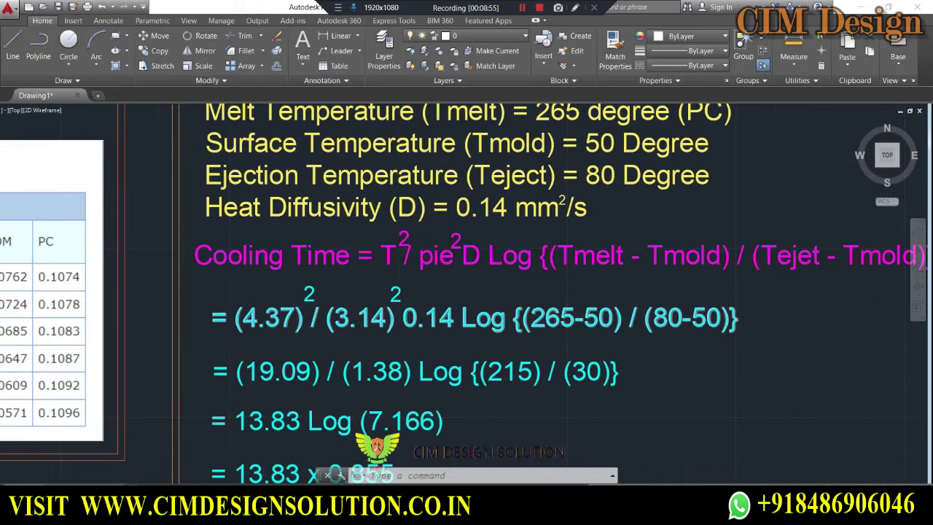
{"action": "scroll", "coordinate": [310, 292], "scroll_direction": "down", "scroll_amount": 2}
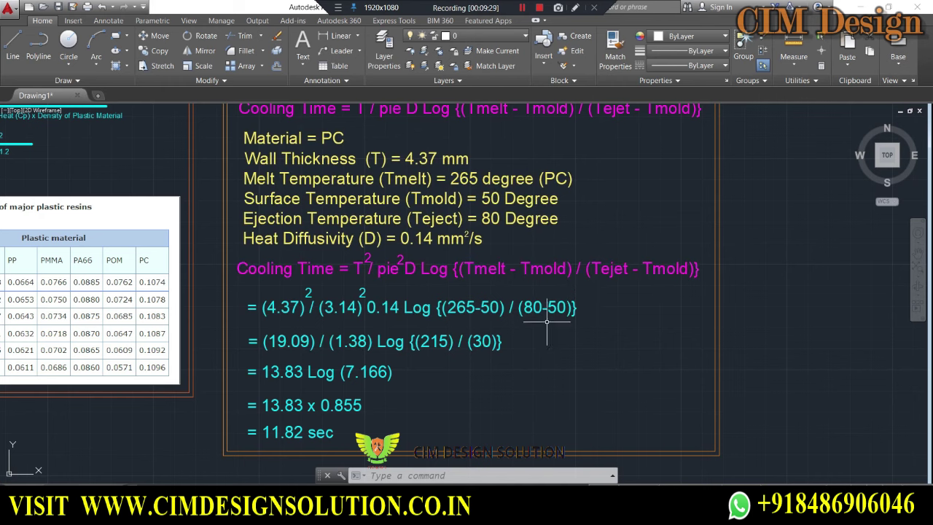
{"action": "scroll", "coordinate": [543, 314], "scroll_direction": "up", "scroll_amount": 2}
{"action": "scroll", "coordinate": [599, 316], "scroll_direction": "down", "scroll_amount": 2}
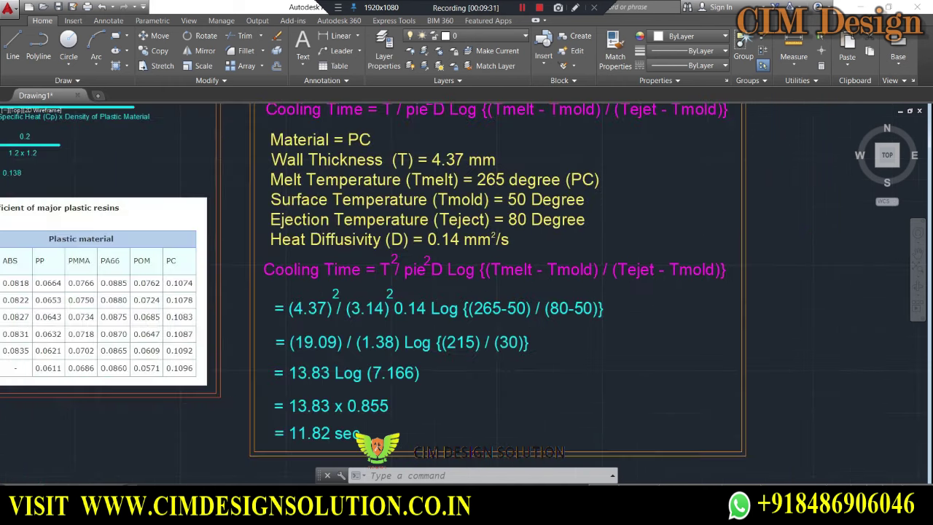
{"action": "scroll", "coordinate": [594, 320], "scroll_direction": "up", "scroll_amount": 2}
{"action": "scroll", "coordinate": [593, 323], "scroll_direction": "down", "scroll_amount": 2}
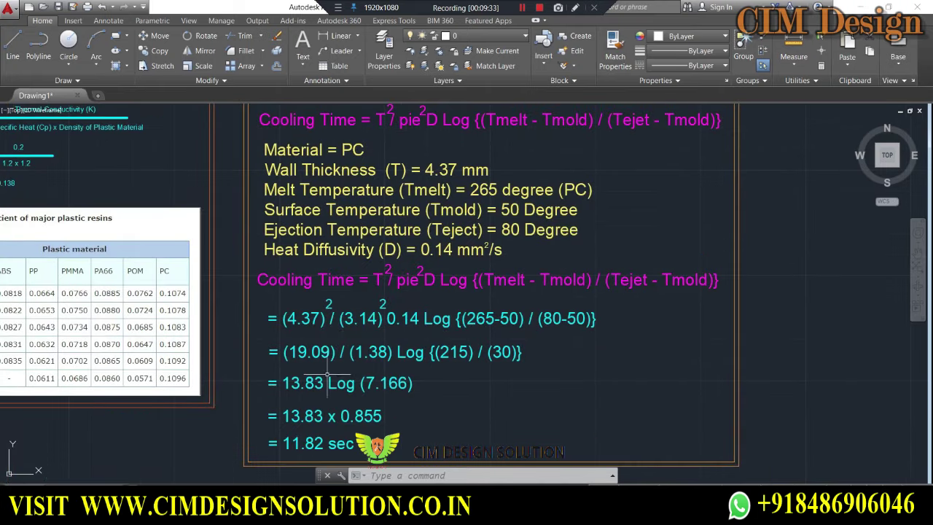
Place the Calculator in Scientific mode to the right of the cooling-time formulas.
{"action": "key", "text": "alt+Tab"}
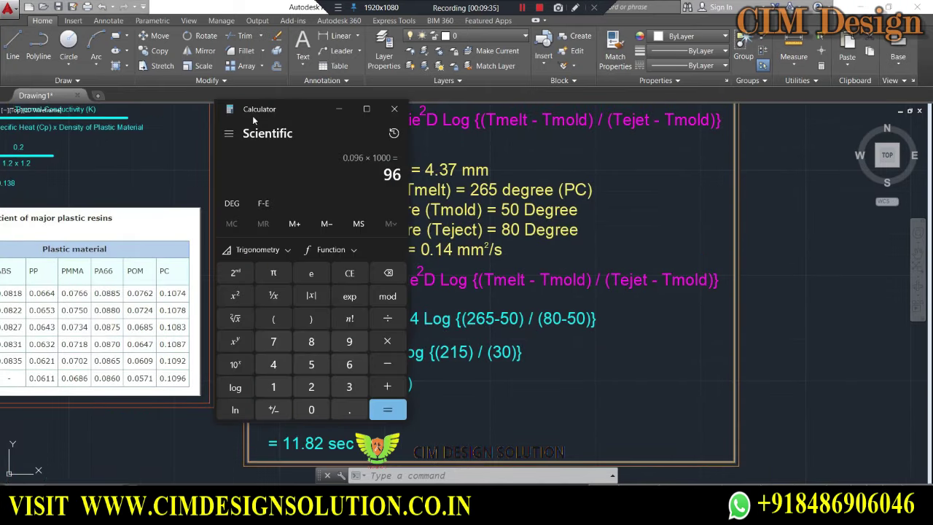
{"action": "left_click_drag", "start_coordinate": [253, 115], "coordinate": [689, 123]}
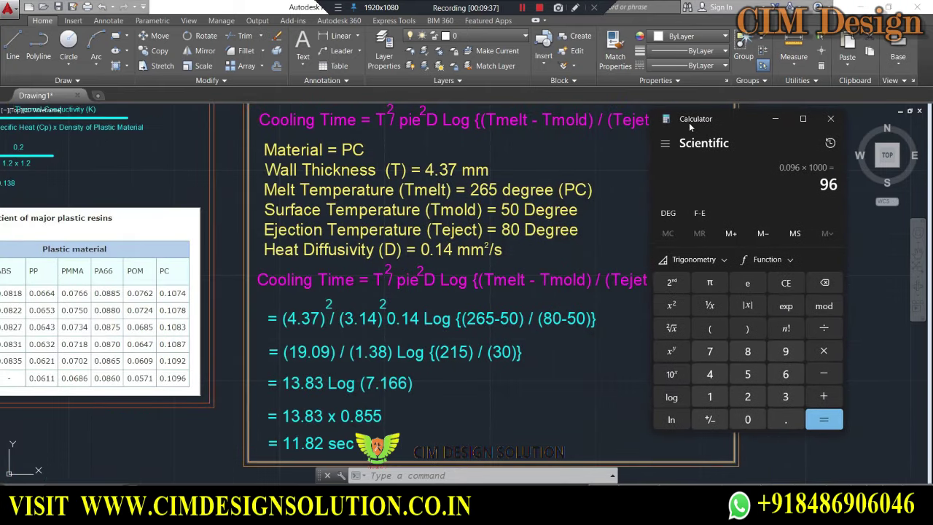
{"action": "left_click", "coordinate": [664, 144]}
{"action": "left_click", "coordinate": [688, 216]}
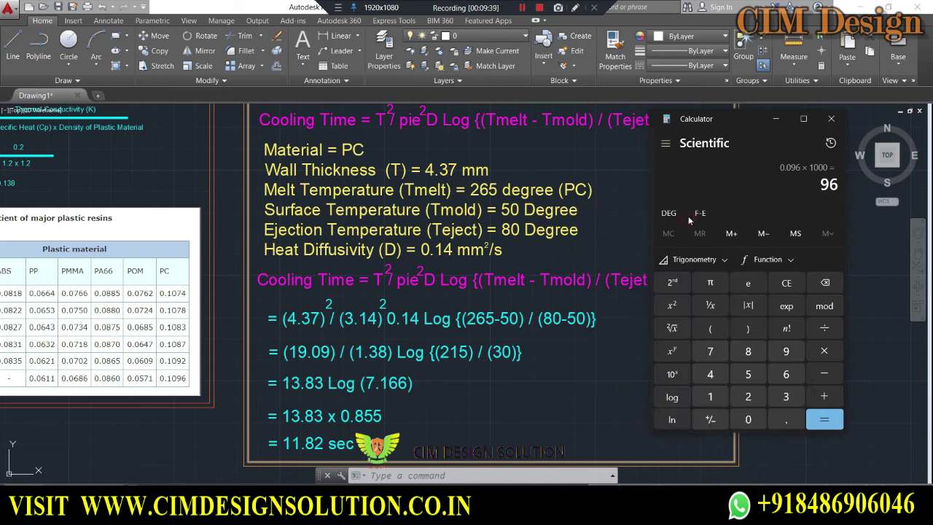
{"action": "left_click_drag", "start_coordinate": [729, 118], "coordinate": [747, 101]}
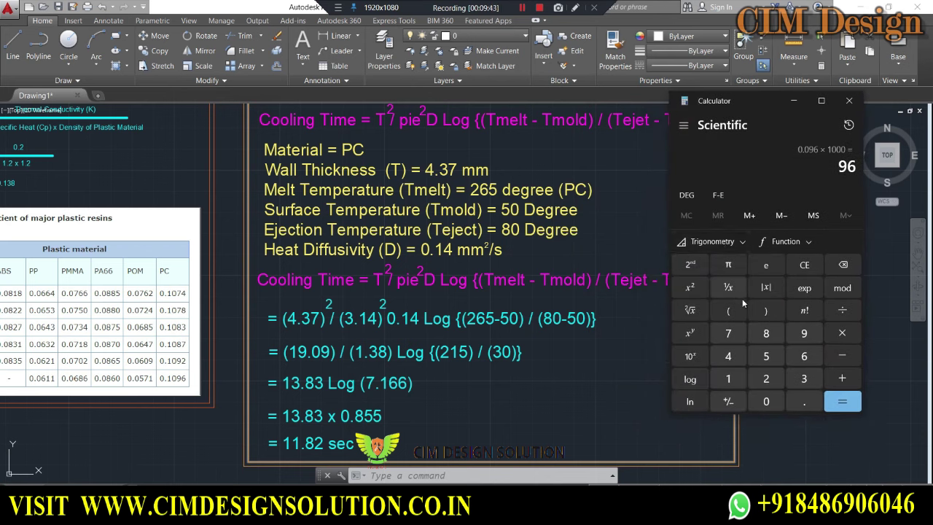
Calculate 4.37 × 4.37 = 19.0969 to confirm the sheet's 19.09, then clear it.
{"action": "left_click", "coordinate": [804, 267]}
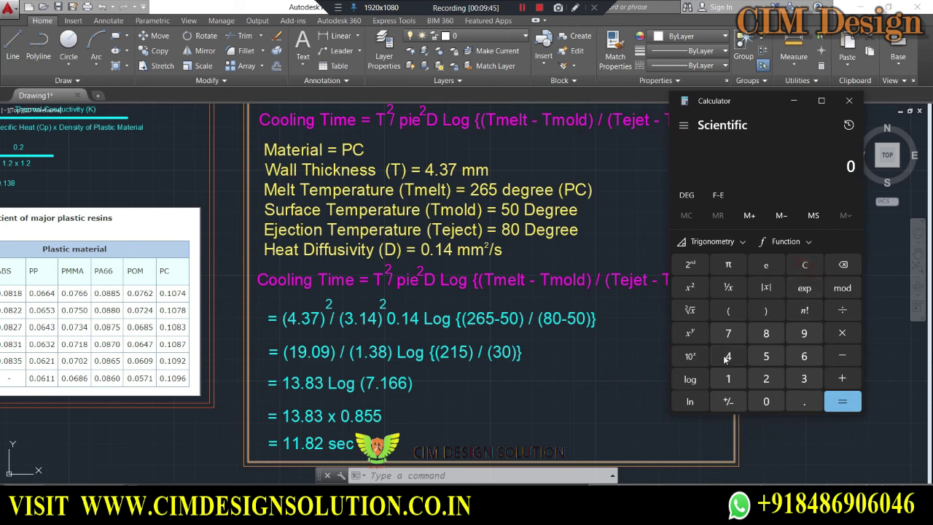
{"action": "left_click", "coordinate": [727, 356]}
{"action": "left_click", "coordinate": [800, 400]}
{"action": "left_click", "coordinate": [805, 380]}
{"action": "left_click", "coordinate": [736, 336]}
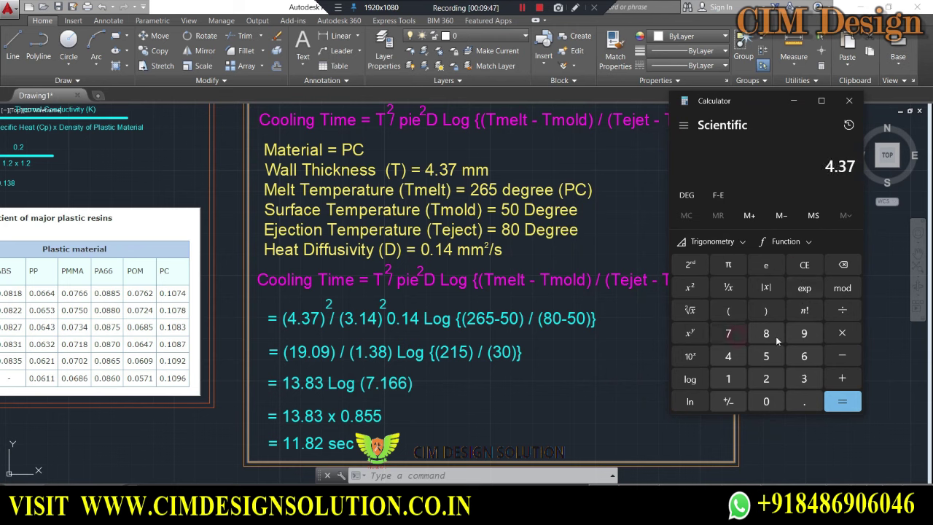
{"action": "left_click", "coordinate": [842, 333]}
{"action": "left_click", "coordinate": [727, 356]}
{"action": "left_click", "coordinate": [804, 401]}
{"action": "left_click", "coordinate": [804, 378]}
{"action": "left_click", "coordinate": [728, 333]}
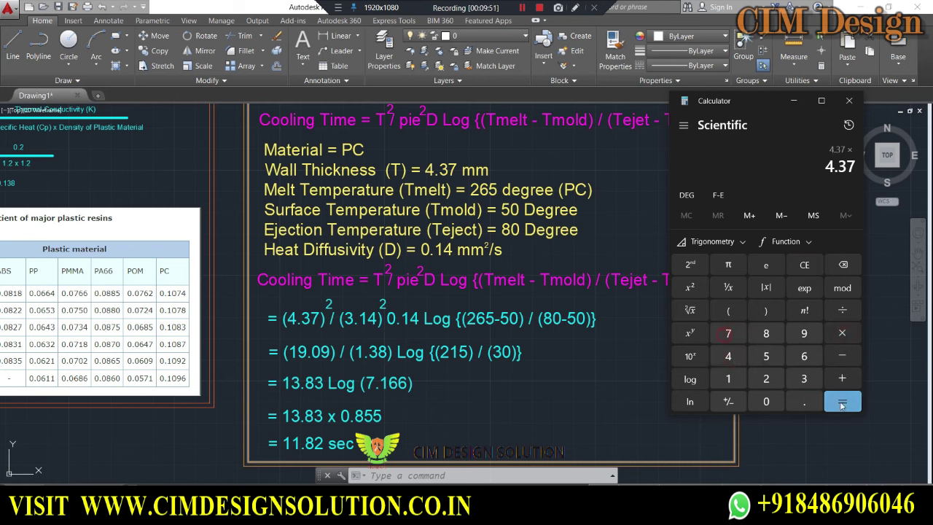
{"action": "left_click", "coordinate": [842, 403]}
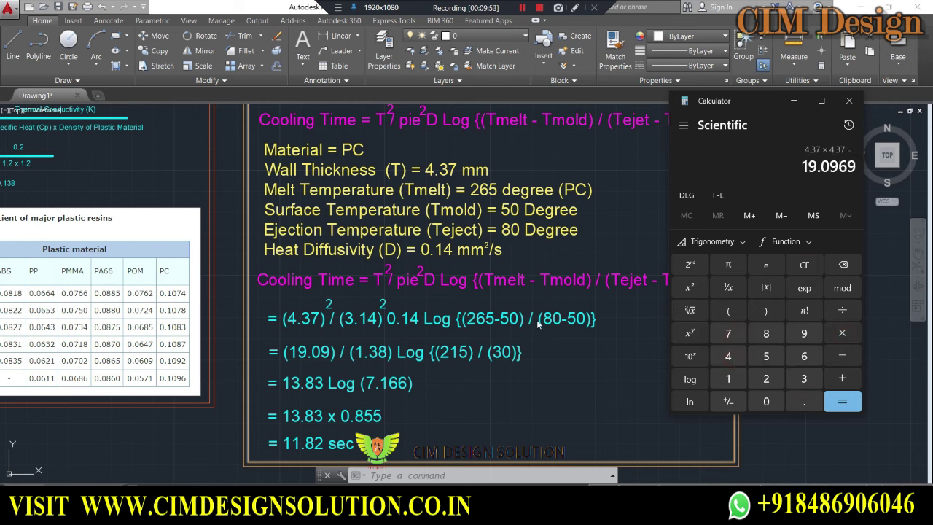
{"action": "left_click", "coordinate": [803, 264]}
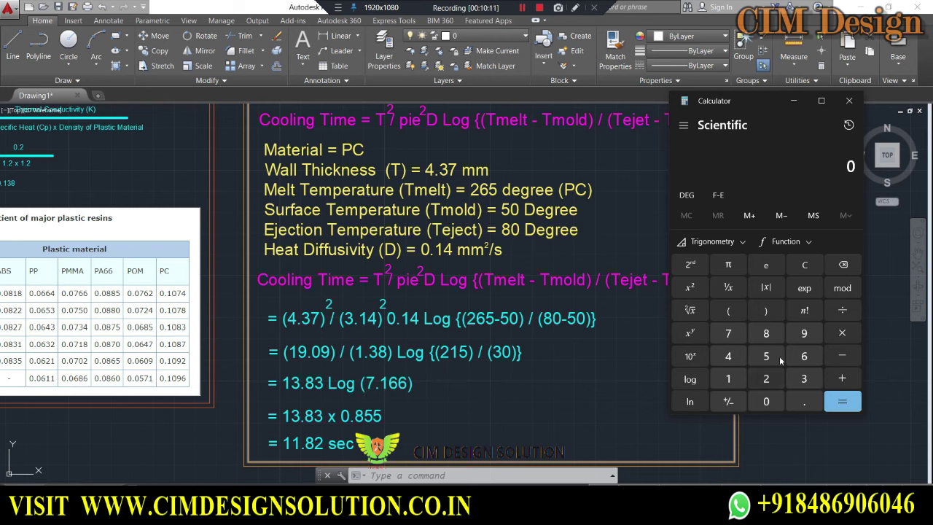
Compute 215 ÷ 30 = 7.1666 and take its log.
{"action": "left_click", "coordinate": [766, 378]}
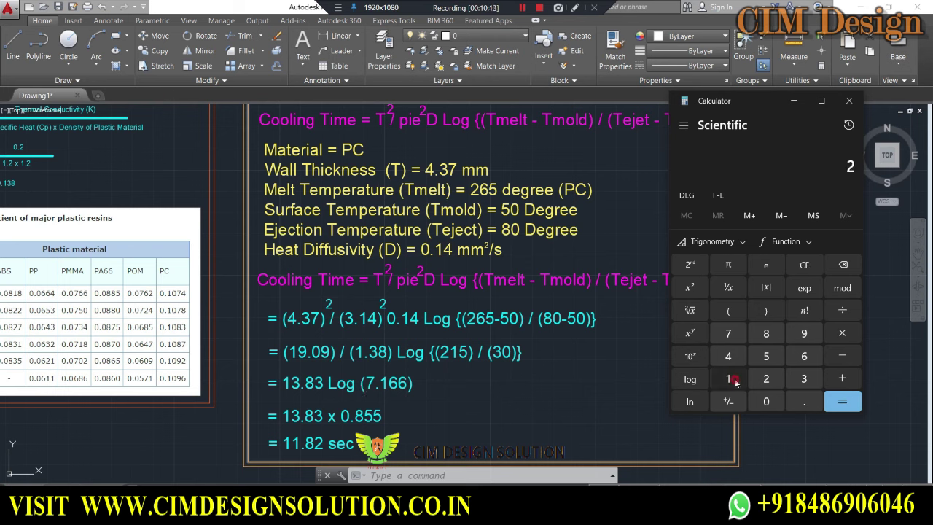
{"action": "left_click", "coordinate": [728, 378]}
{"action": "left_click", "coordinate": [763, 356]}
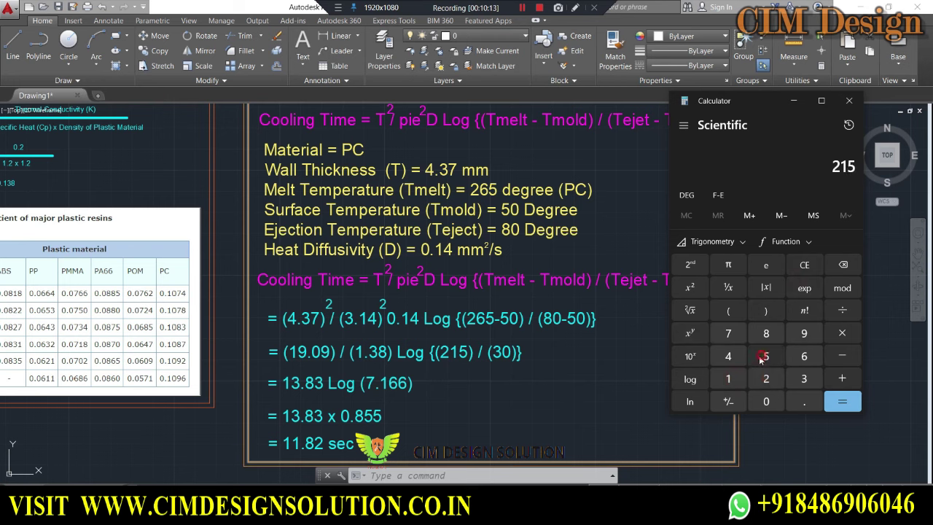
{"action": "left_click", "coordinate": [842, 309]}
{"action": "left_click", "coordinate": [804, 378]}
{"action": "left_click", "coordinate": [766, 401]}
{"action": "left_click", "coordinate": [844, 407]}
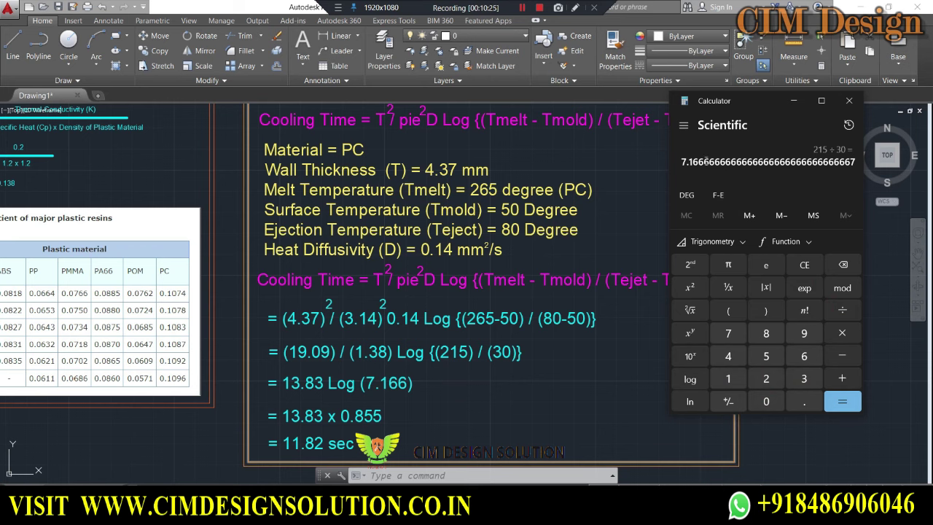
{"action": "left_click", "coordinate": [690, 378]}
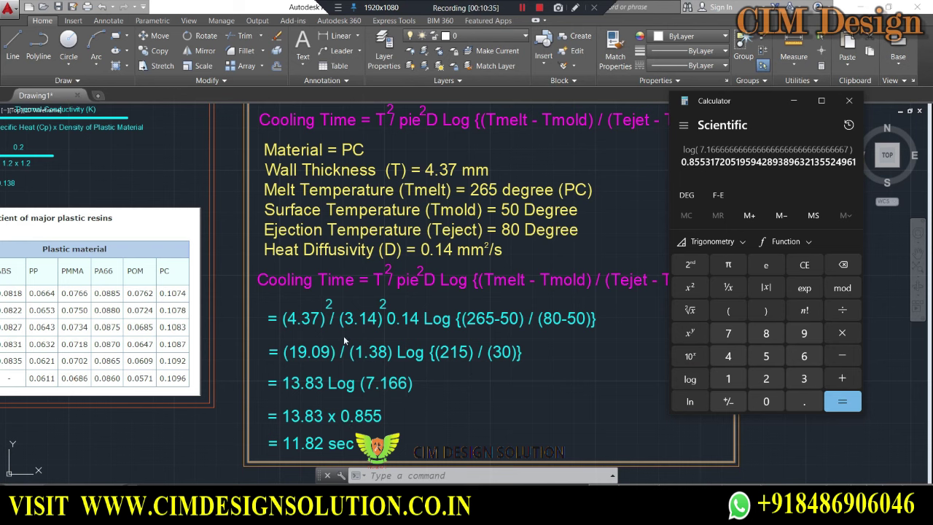
Multiply the log result by 13.83 to get 11.829, highlight 11.82, and minimize Calculator.
{"action": "left_click", "coordinate": [843, 333]}
{"action": "left_click", "coordinate": [728, 379]}
{"action": "left_click", "coordinate": [804, 379]}
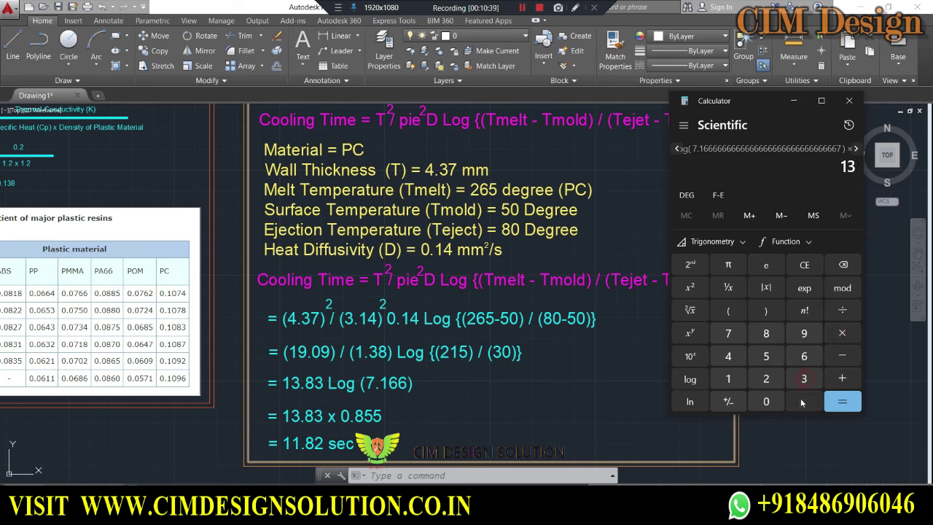
{"action": "left_click", "coordinate": [804, 401]}
{"action": "left_click", "coordinate": [765, 333]}
{"action": "left_click", "coordinate": [804, 379]}
{"action": "left_click", "coordinate": [843, 402]}
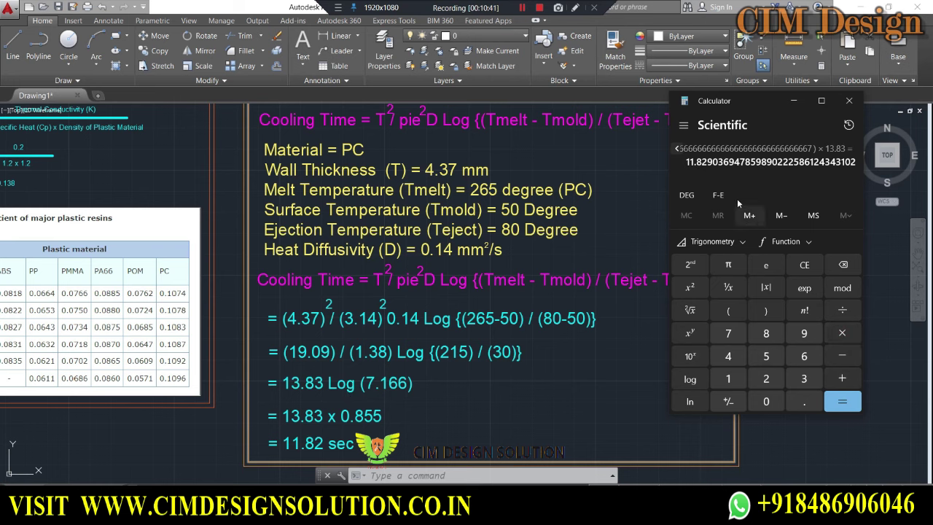
{"action": "left_click_drag", "start_coordinate": [686, 162], "coordinate": [707, 162]}
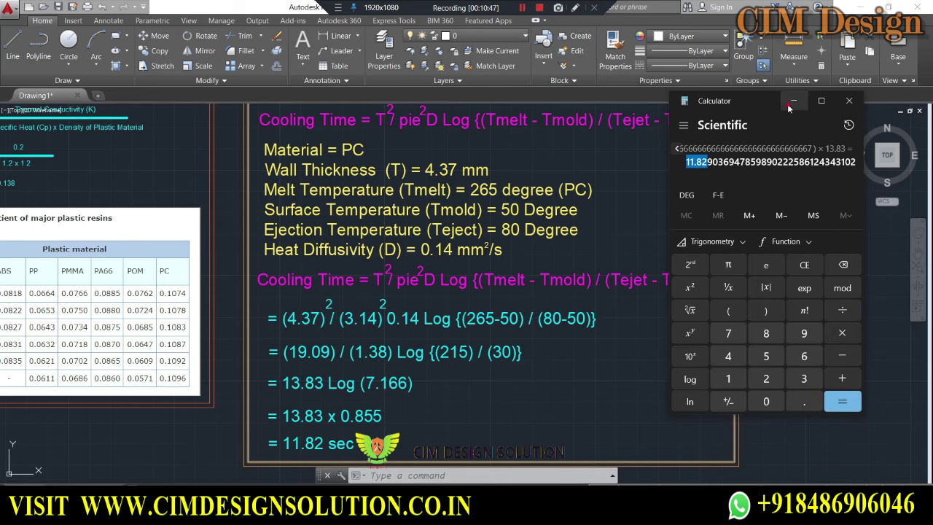
{"action": "left_click", "coordinate": [793, 101]}
{"action": "scroll", "coordinate": [802, 328], "scroll_direction": "down", "scroll_amount": 5}
{"action": "scroll", "coordinate": [801, 327], "scroll_direction": "up", "scroll_amount": 2}
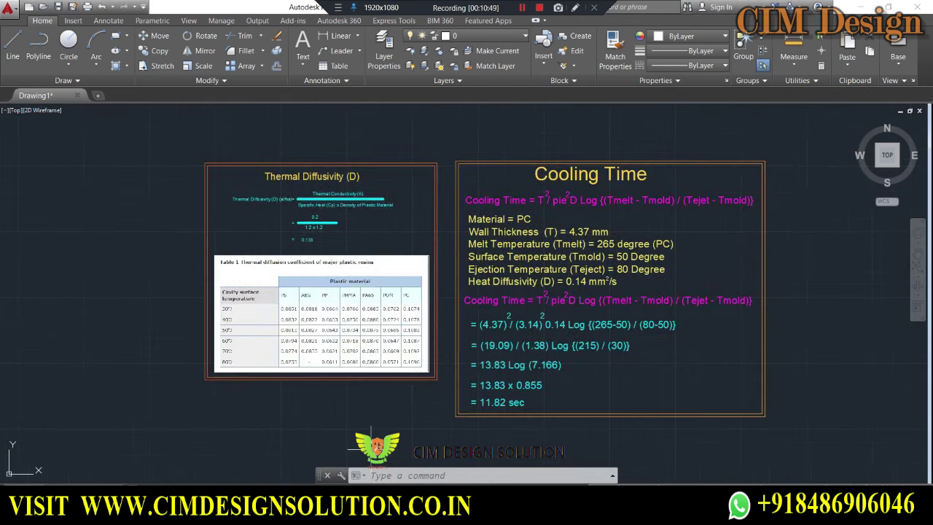
{"action": "key", "text": "alt+Tab"}
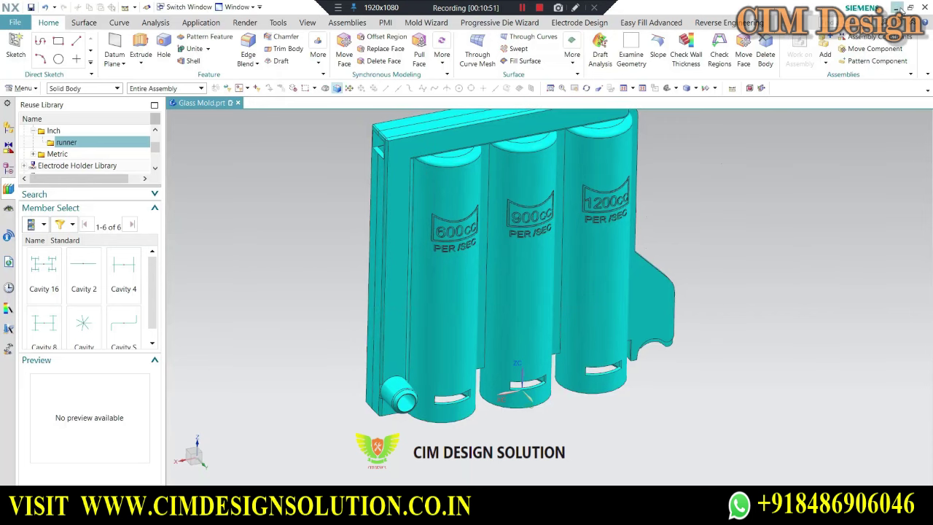
{"action": "left_click", "coordinate": [897, 8]}
{"action": "scroll", "coordinate": [443, 278], "scroll_direction": "up", "scroll_amount": 3}
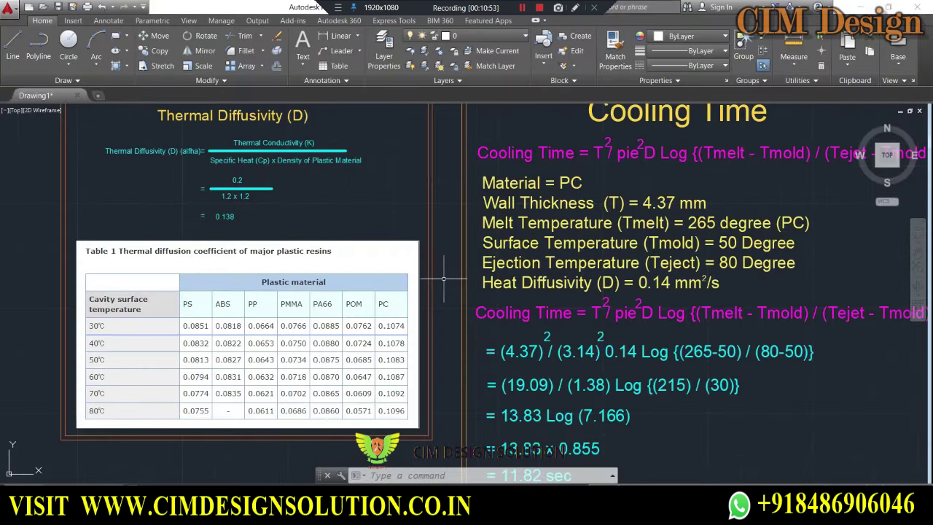
{"action": "scroll", "coordinate": [443, 278], "scroll_direction": "down", "scroll_amount": 2}
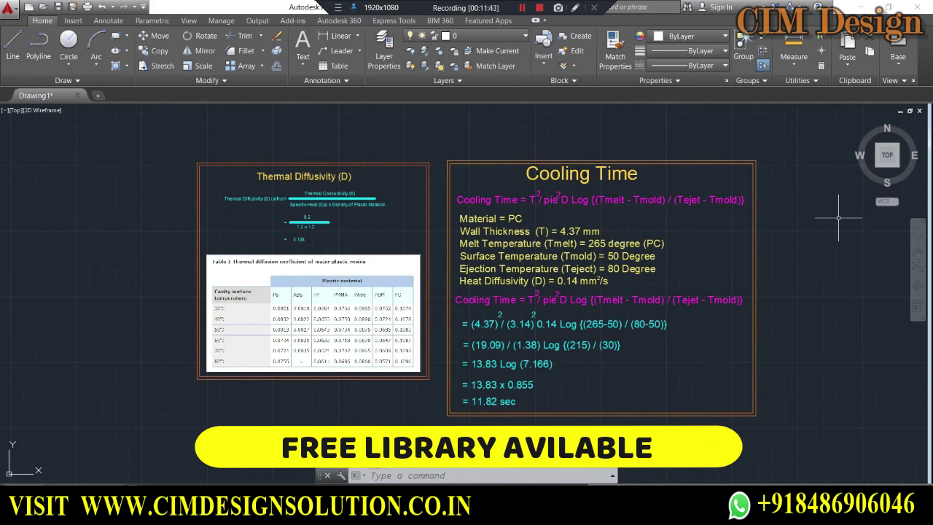
{"action": "scroll", "coordinate": [559, 252], "scroll_direction": "up", "scroll_amount": 2}
{"action": "scroll", "coordinate": [559, 252], "scroll_direction": "down", "scroll_amount": 2}
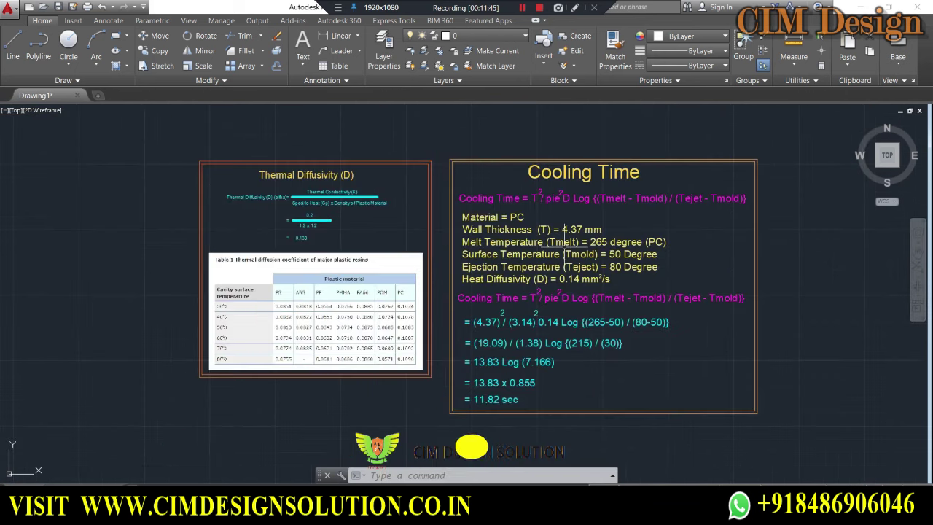